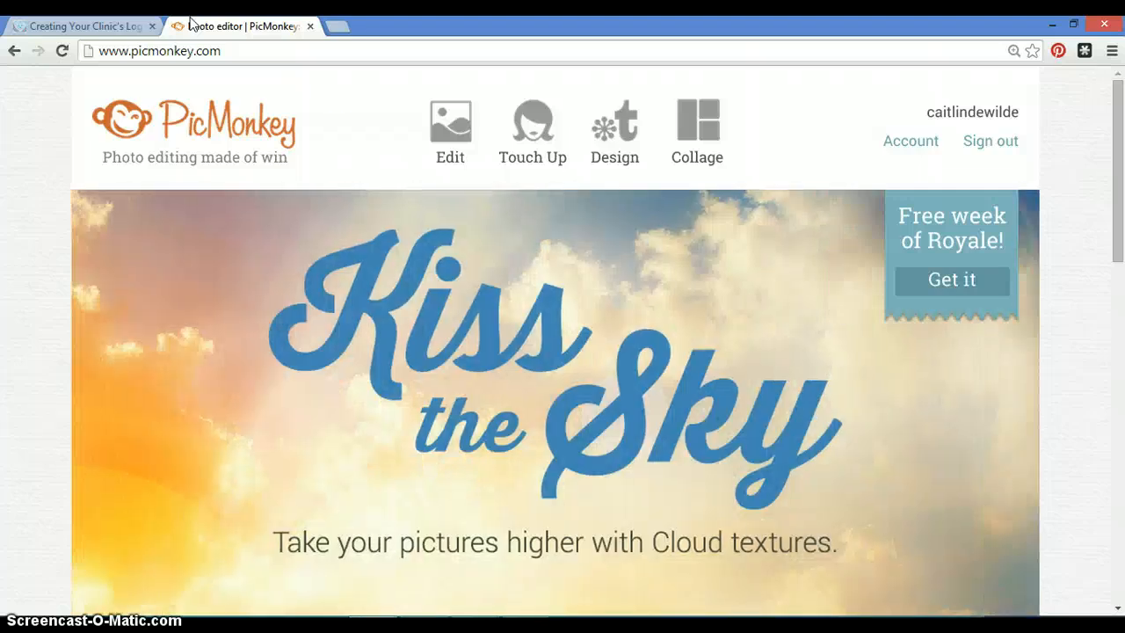
Start a new design on a Square canvas.
mouse_move(442, 176)
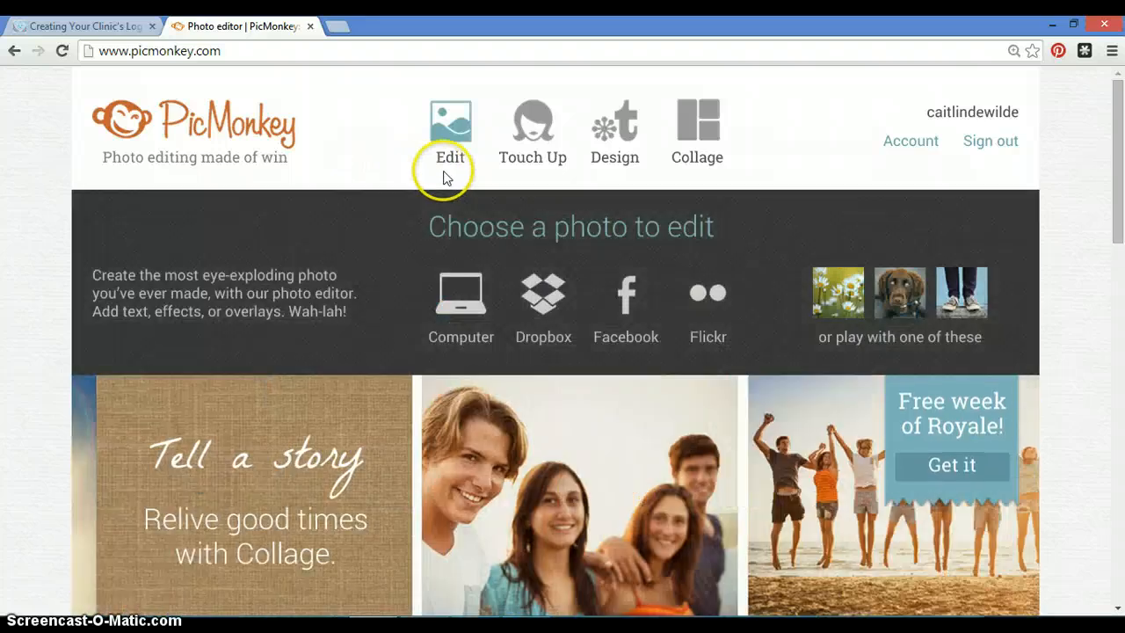
mouse_move(600, 174)
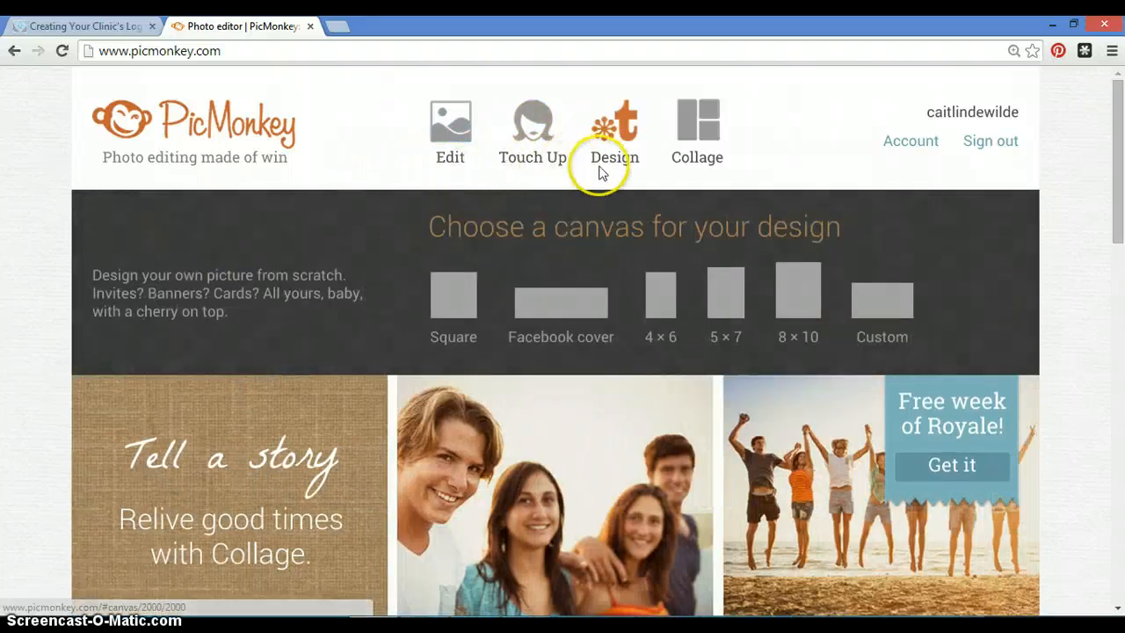
mouse_move(687, 169)
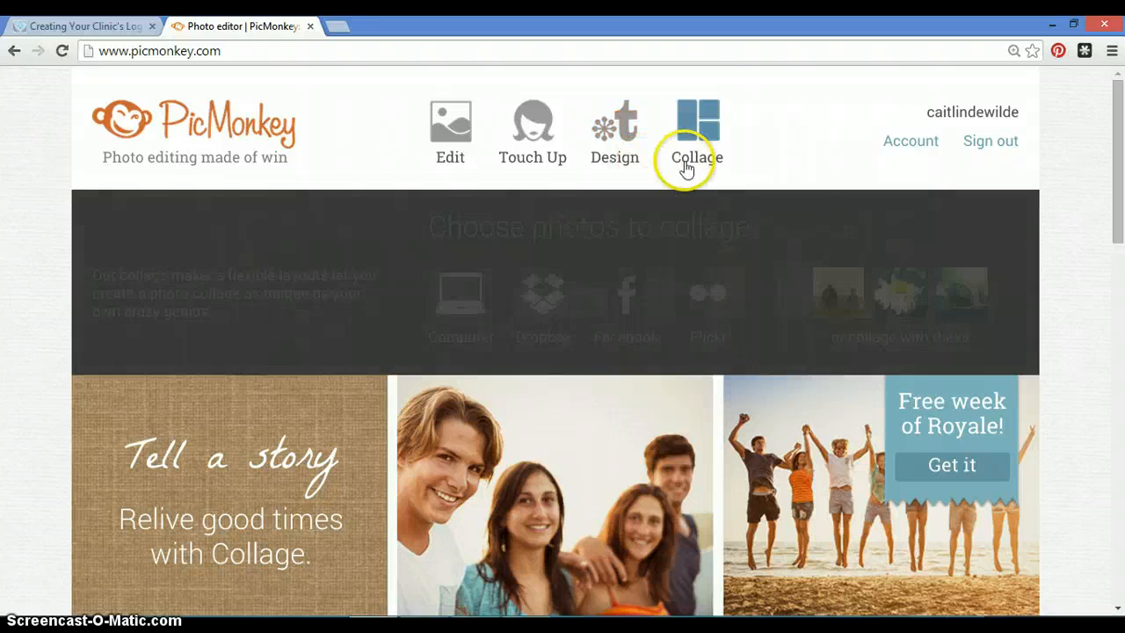
mouse_move(567, 161)
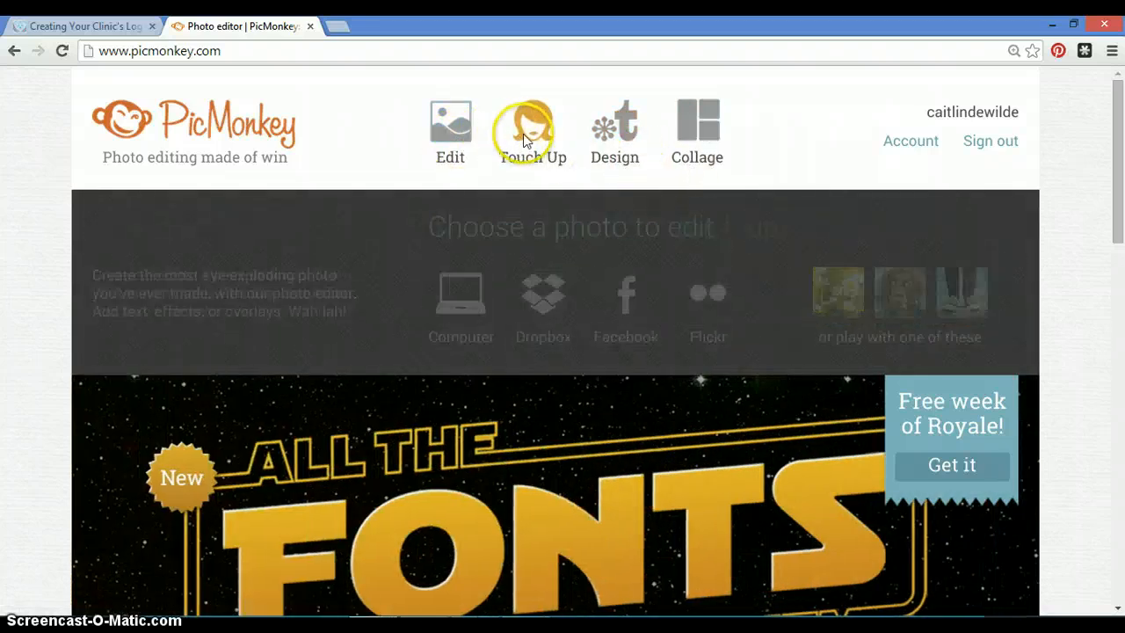
mouse_move(525, 134)
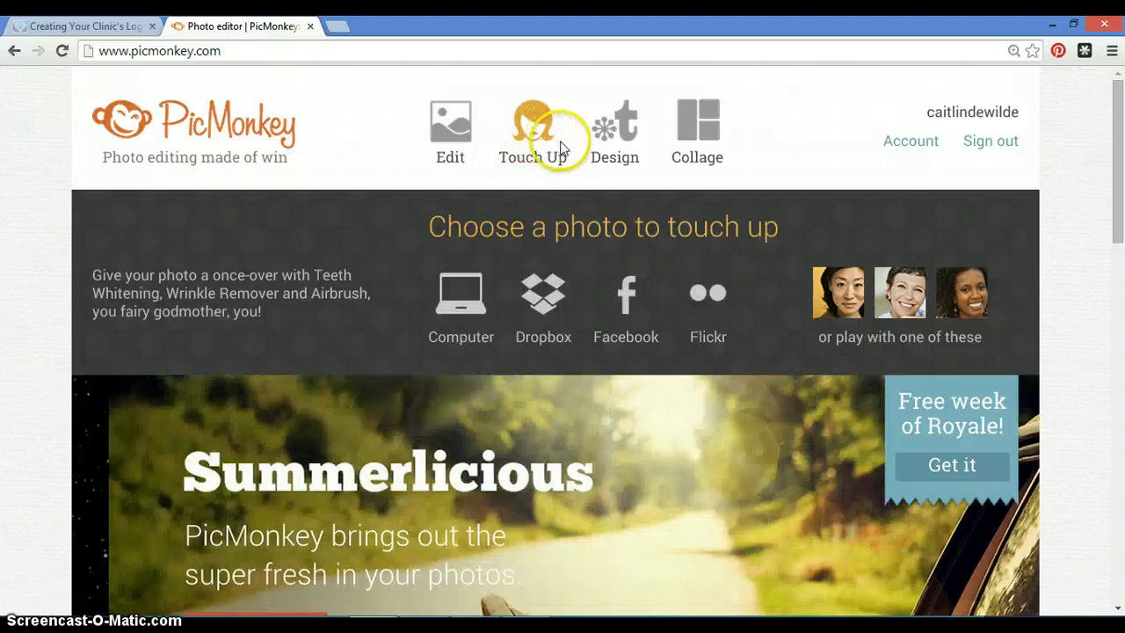
mouse_move(603, 151)
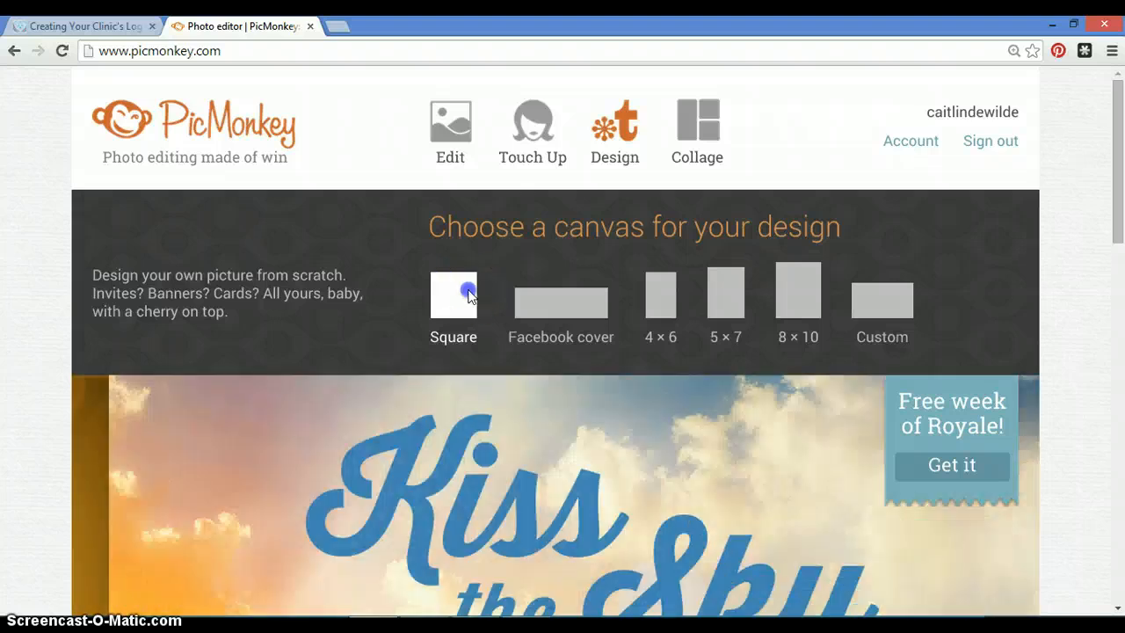
click(468, 295)
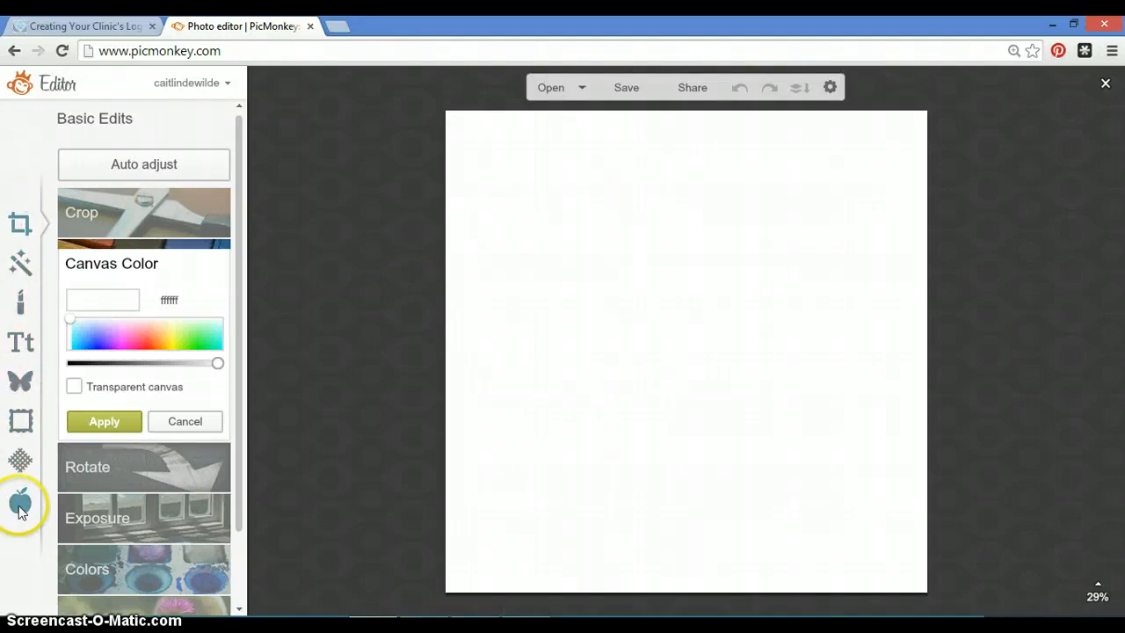
Try out several canvas colours in the Canvas Color picker.
click(34, 229)
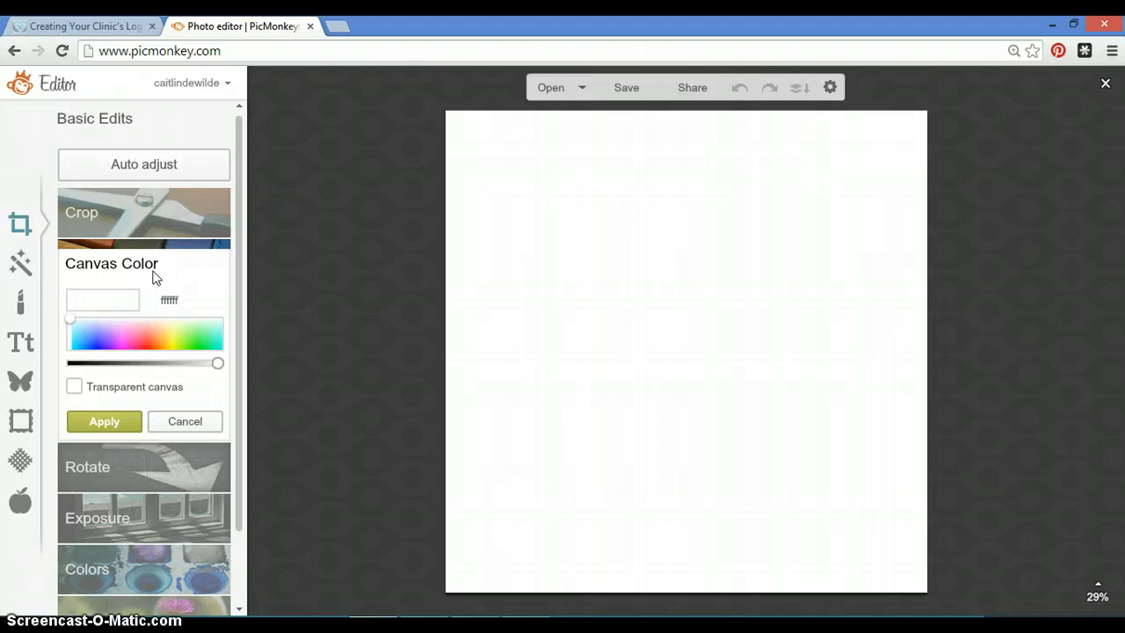
click(152, 334)
click(196, 339)
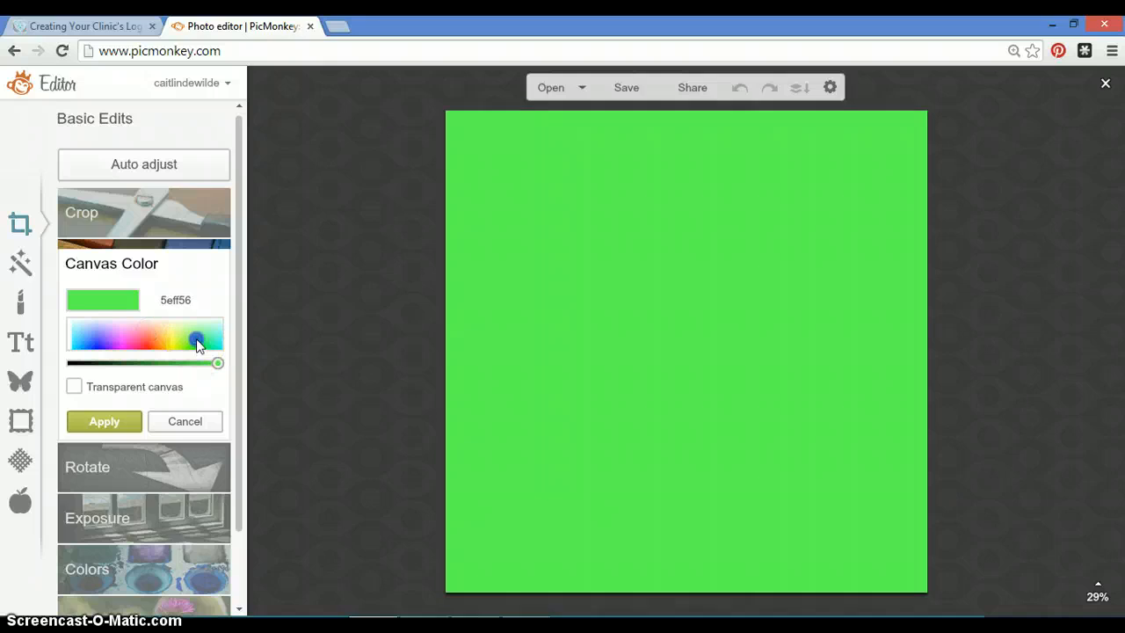
click(208, 331)
click(130, 336)
click(98, 334)
click(113, 338)
click(160, 341)
click(215, 321)
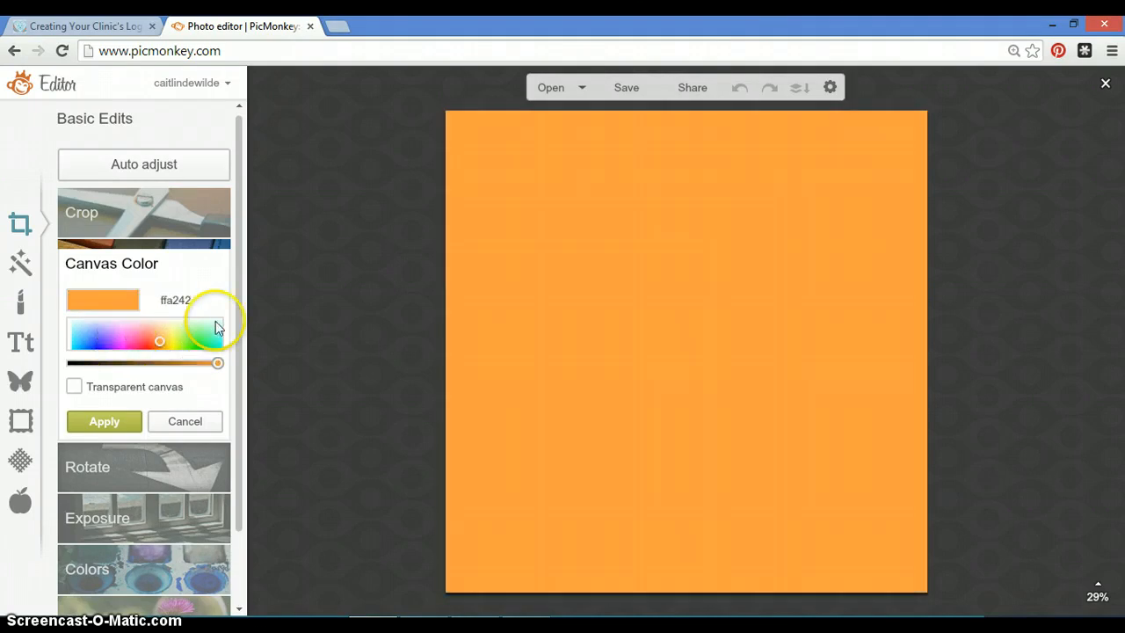
click(182, 335)
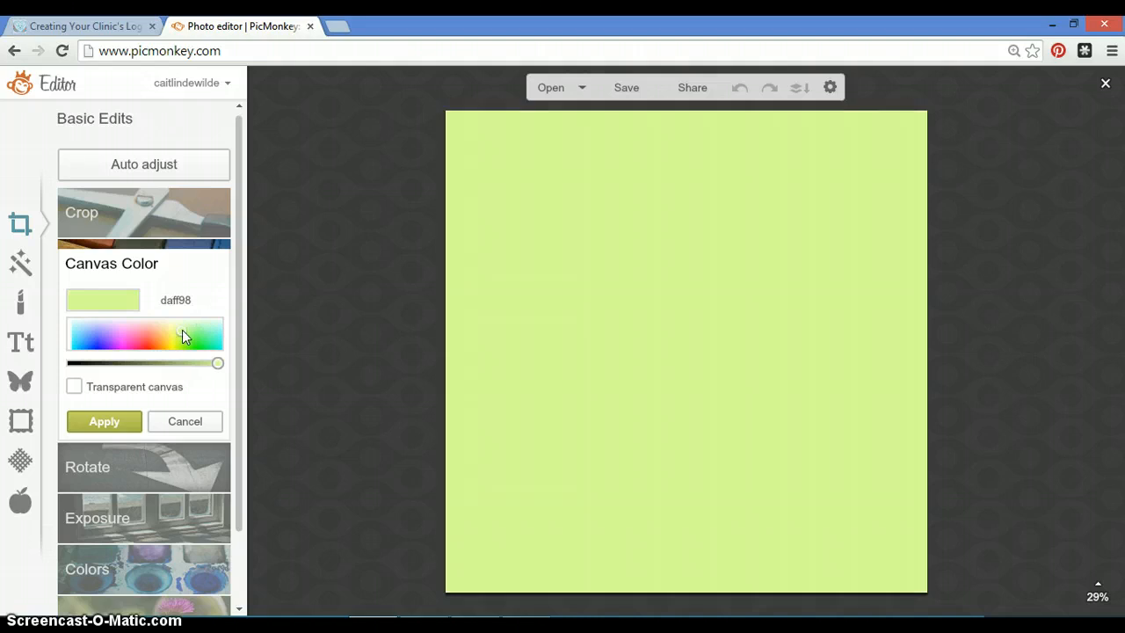
Make the canvas transparent and apply the change.
click(75, 388)
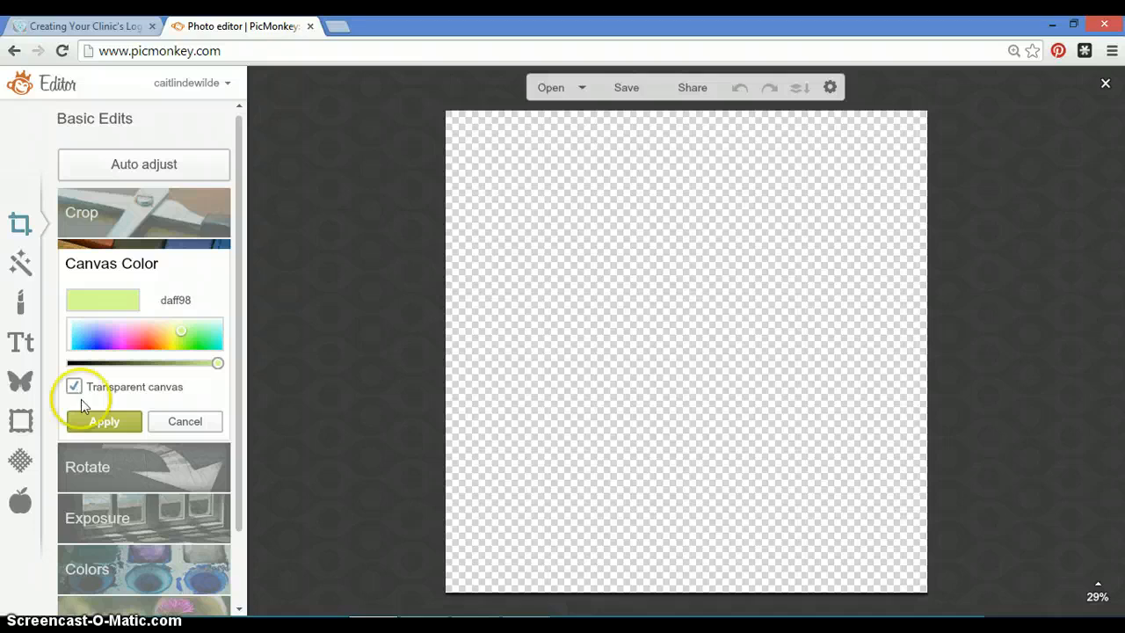
click(94, 419)
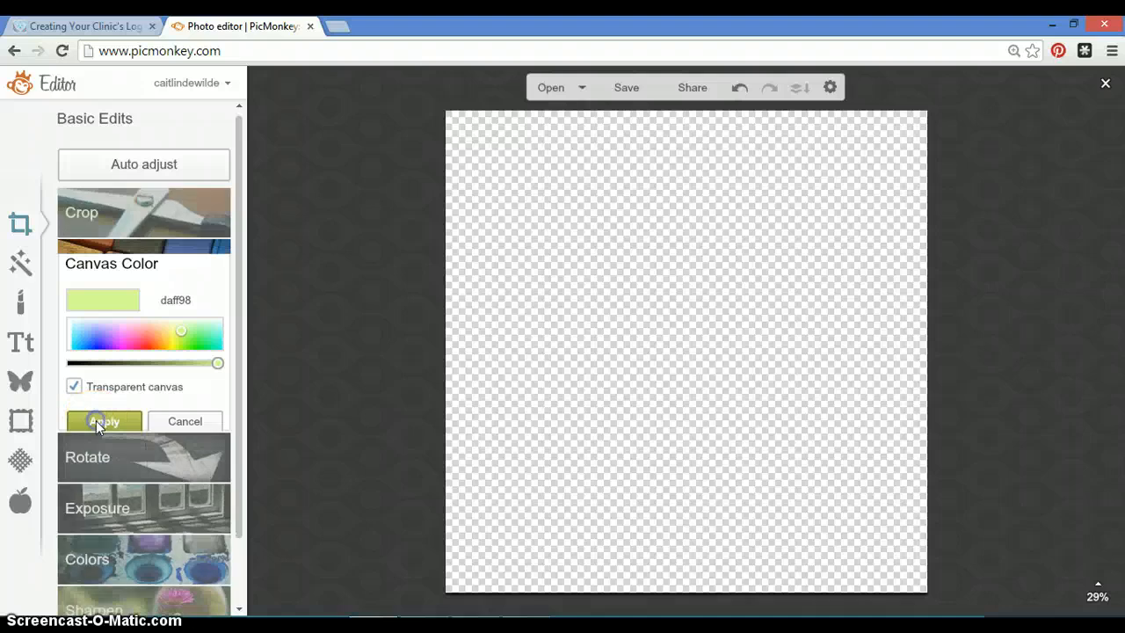
click(716, 352)
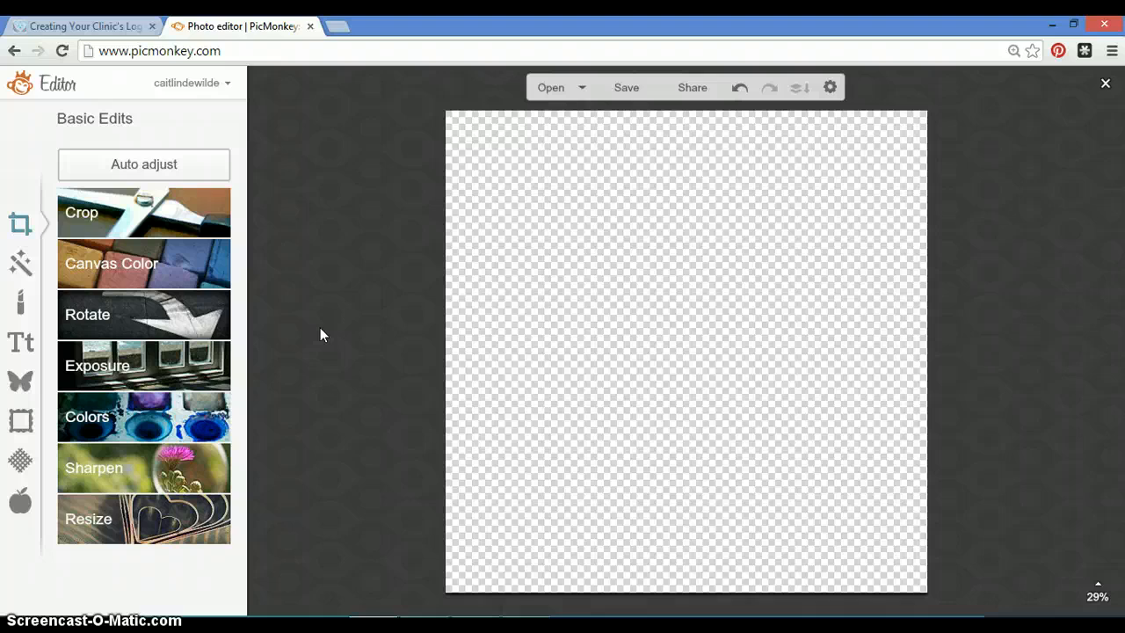
Add your own overlay, opening the Plum Creek logo image from the Desktop's Overlay Tutorial folder.
click(26, 393)
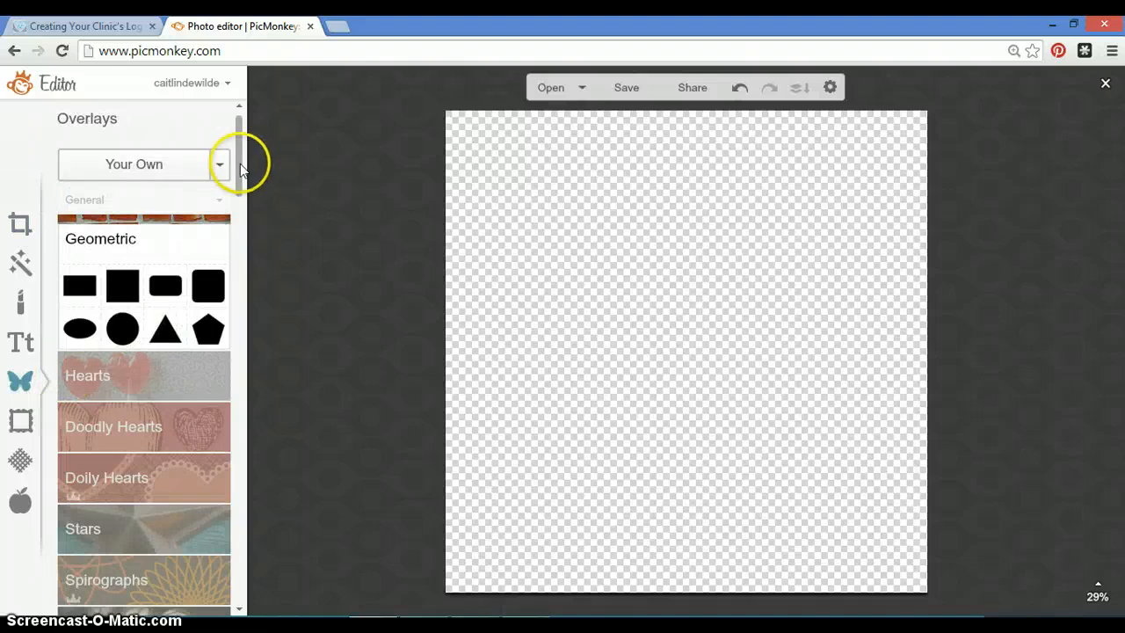
drag(240, 164, 255, 107)
click(166, 180)
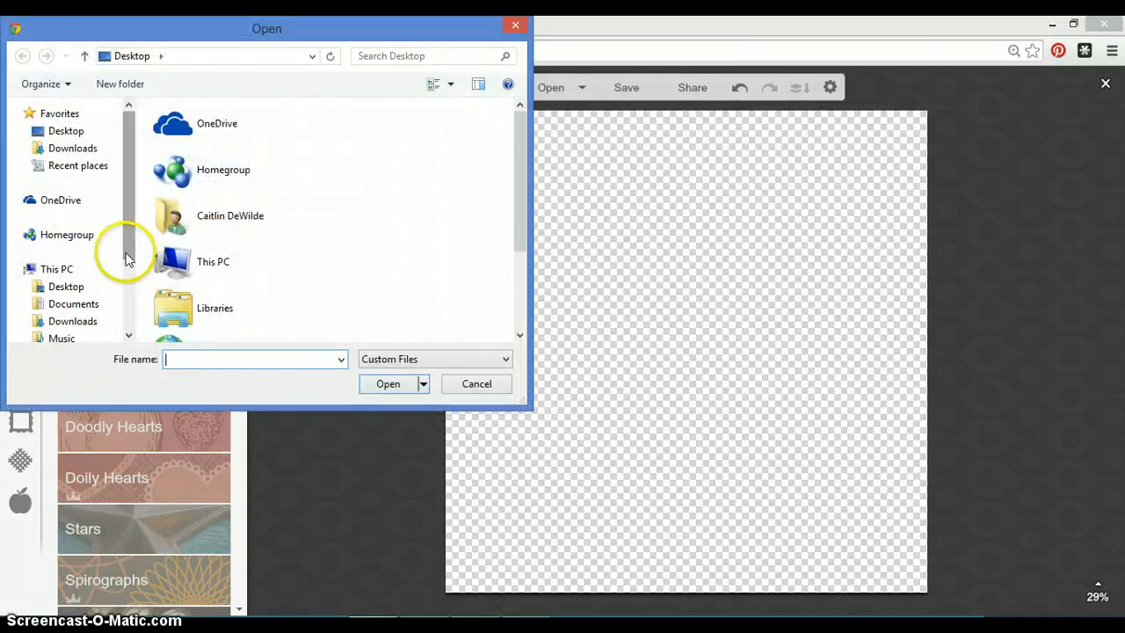
drag(121, 243, 126, 284)
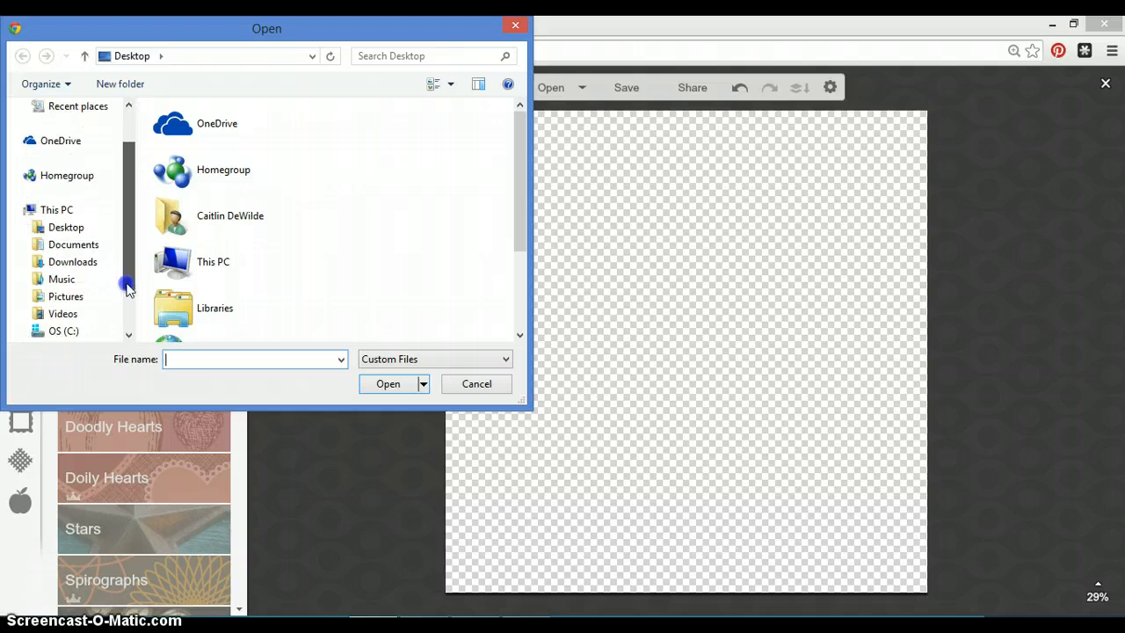
click(75, 229)
double_click(213, 187)
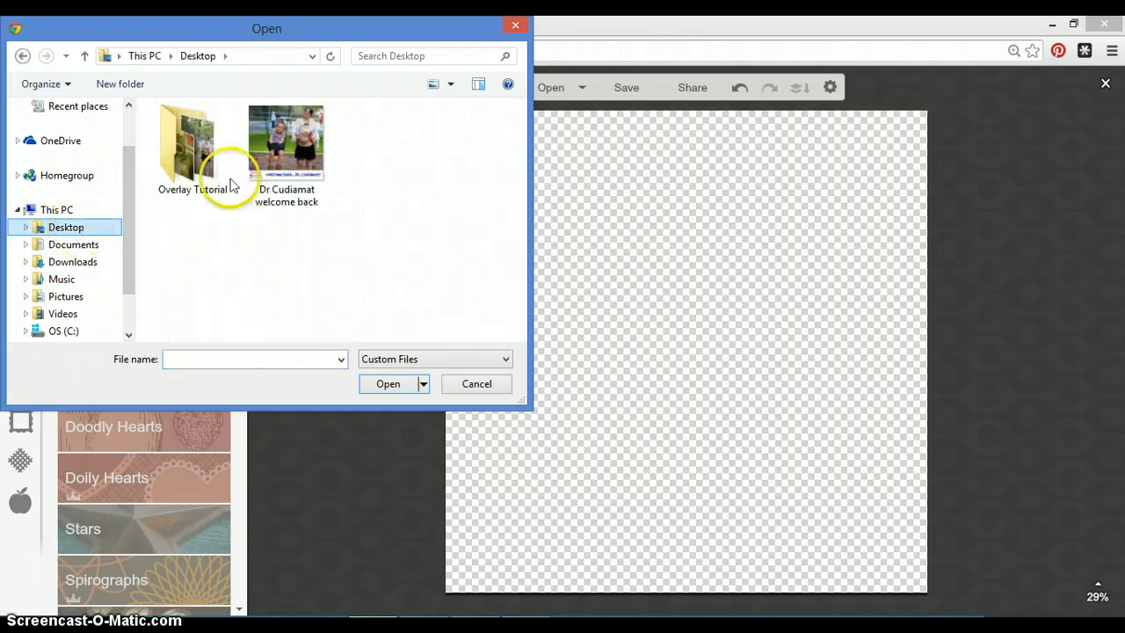
click(266, 282)
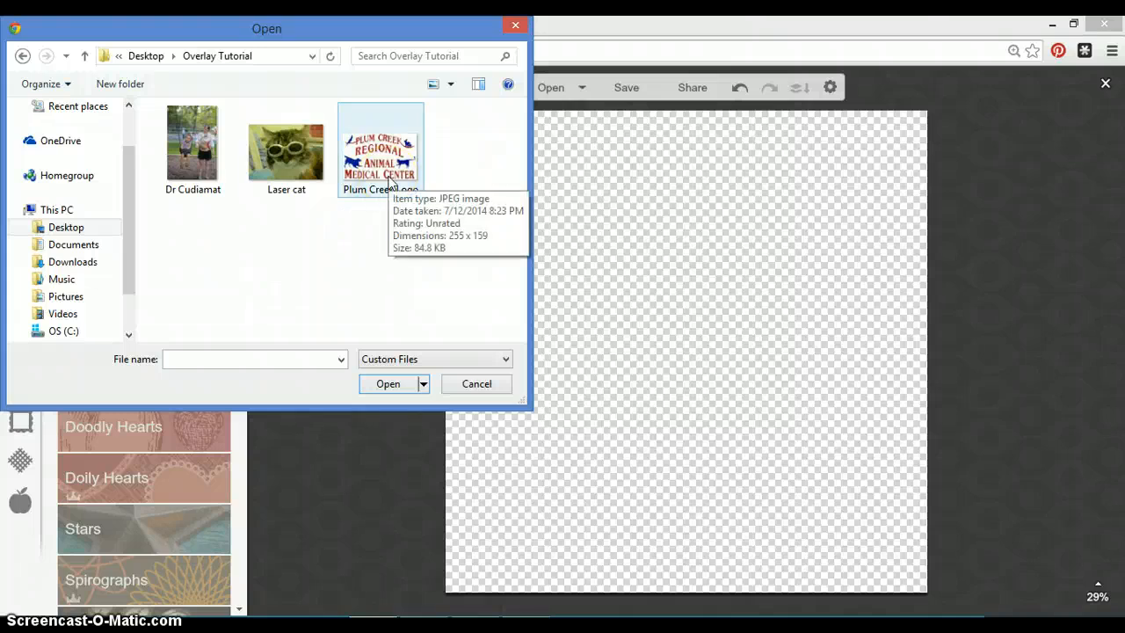
click(390, 180)
click(379, 385)
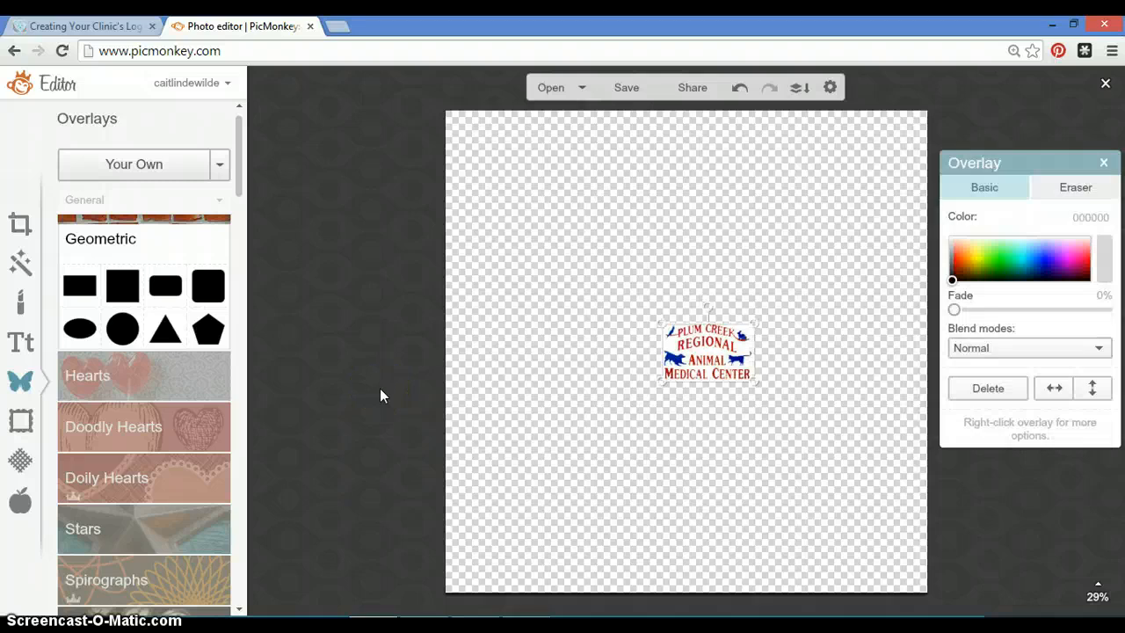
Move the logo overlay into the bottom-right corner of the canvas.
right_click(763, 380)
click(730, 312)
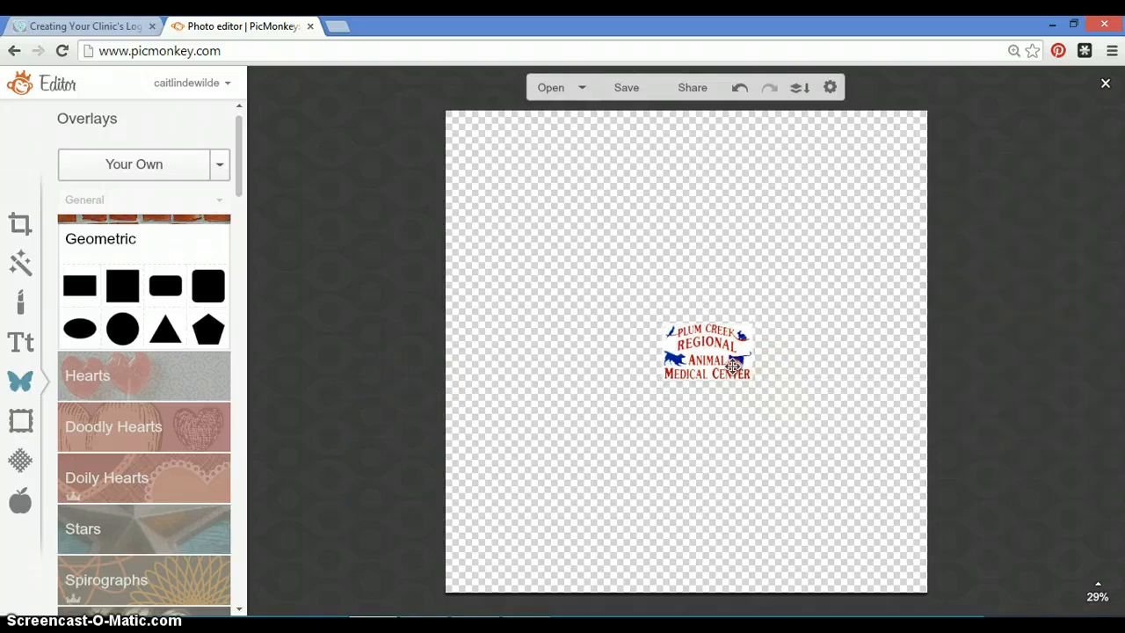
click(690, 352)
right_click(690, 352)
click(689, 352)
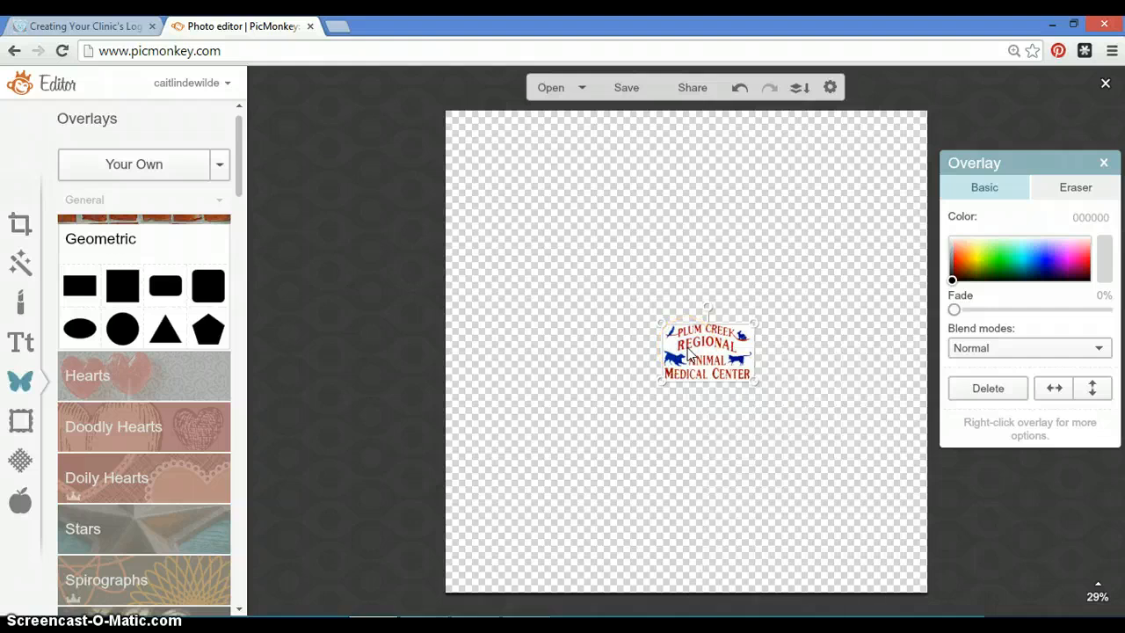
drag(690, 352, 529, 396)
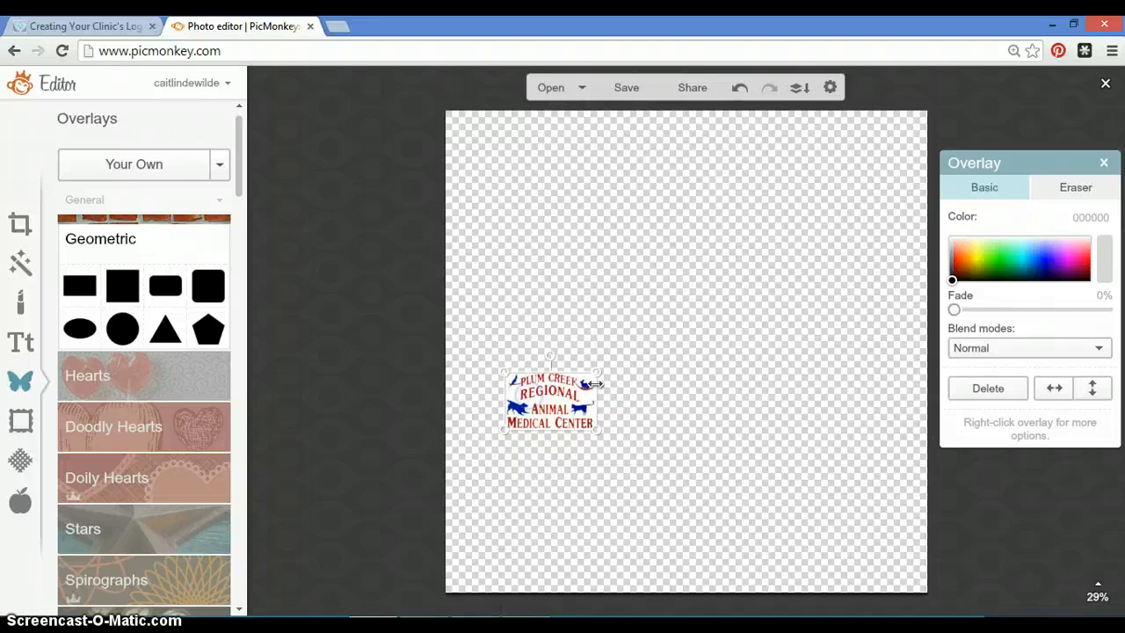
mouse_move(594, 378)
mouse_down()
mouse_move(643, 324)
mouse_move(598, 378)
mouse_up()
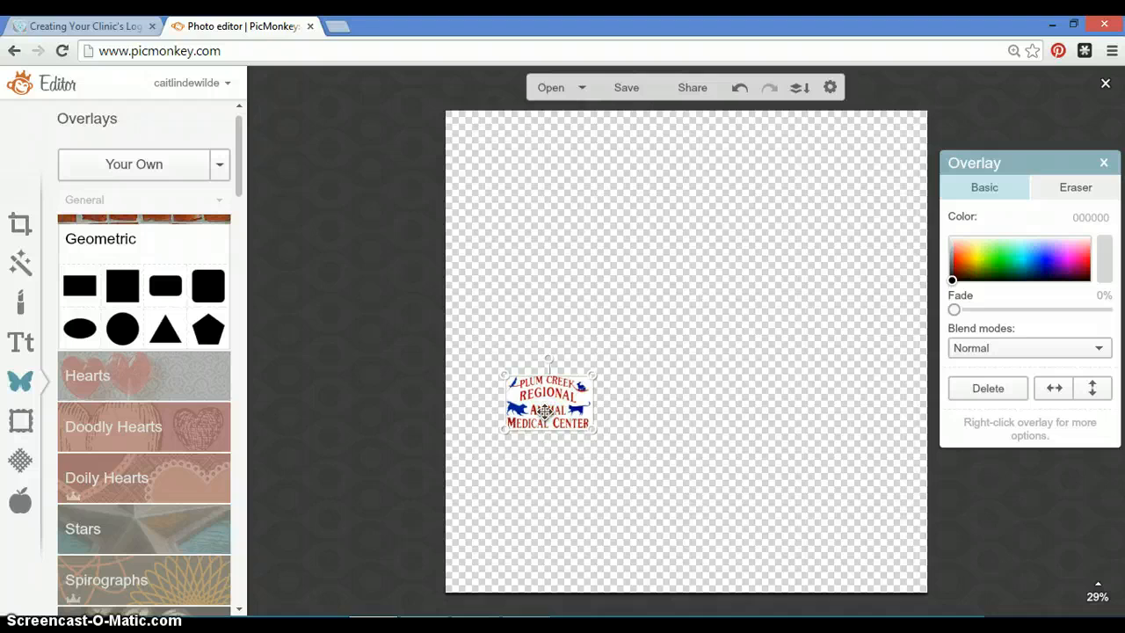
drag(545, 409, 868, 563)
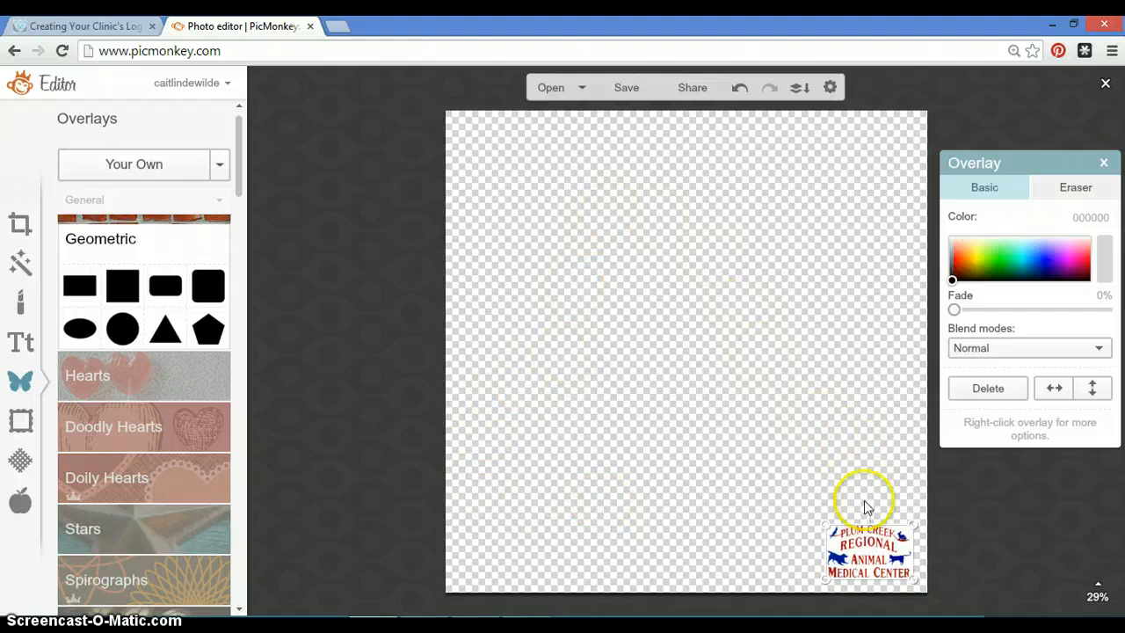
mouse_move(879, 558)
mouse_down()
mouse_move(791, 439)
mouse_move(720, 385)
mouse_move(696, 334)
mouse_move(832, 459)
mouse_move(885, 561)
mouse_up()
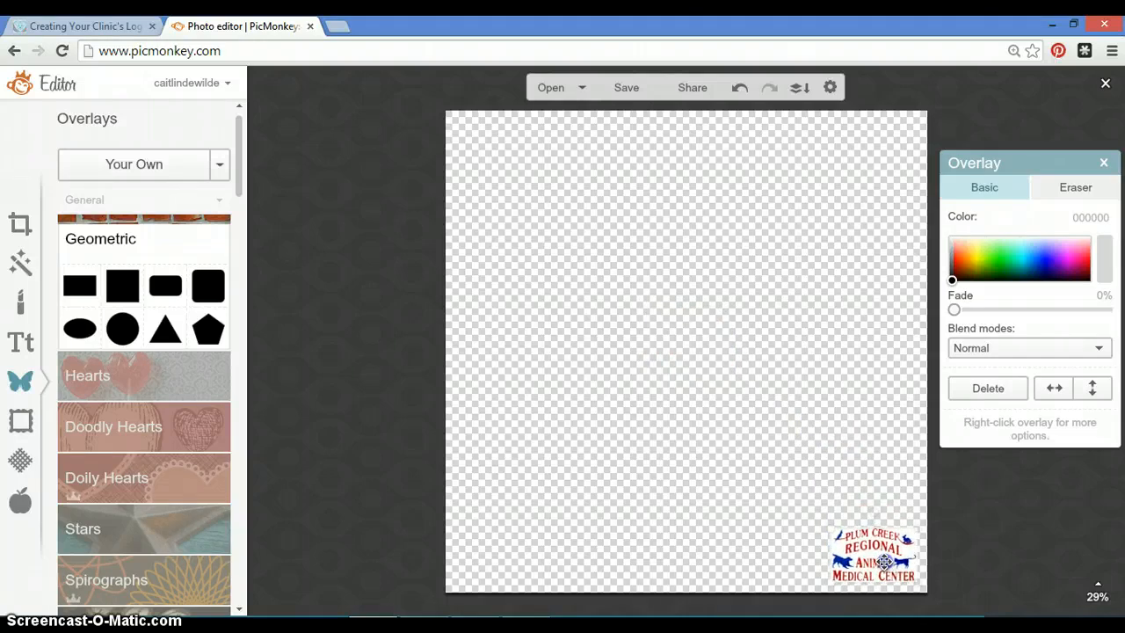
Enlarge the logo overlay slightly from its corner and deselect it.
drag(828, 527, 818, 518)
click(823, 458)
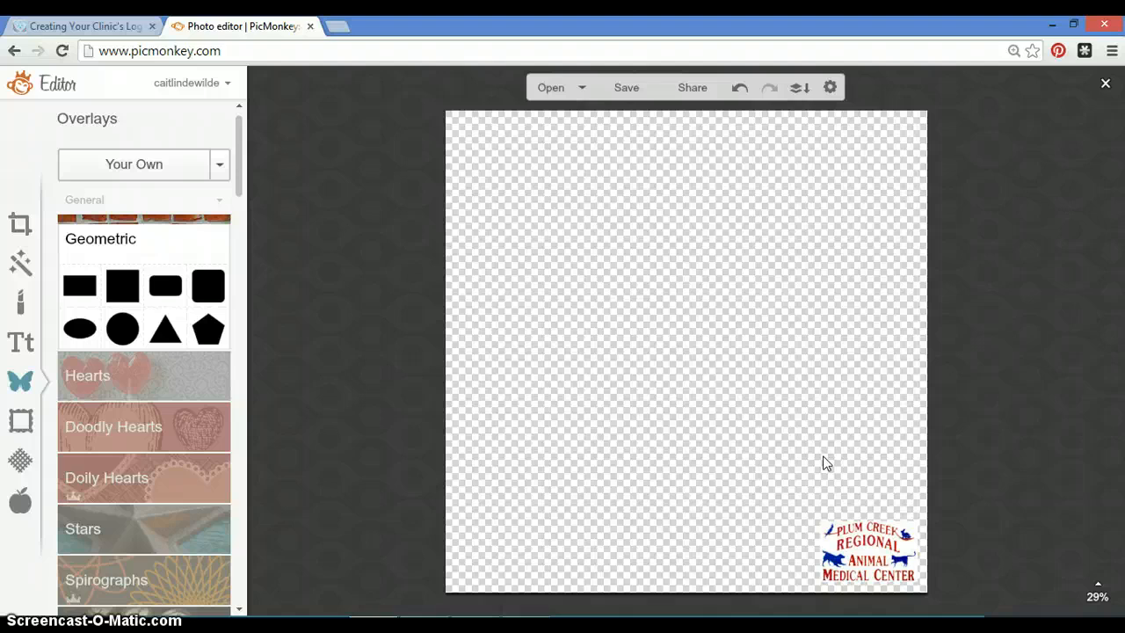
click(745, 321)
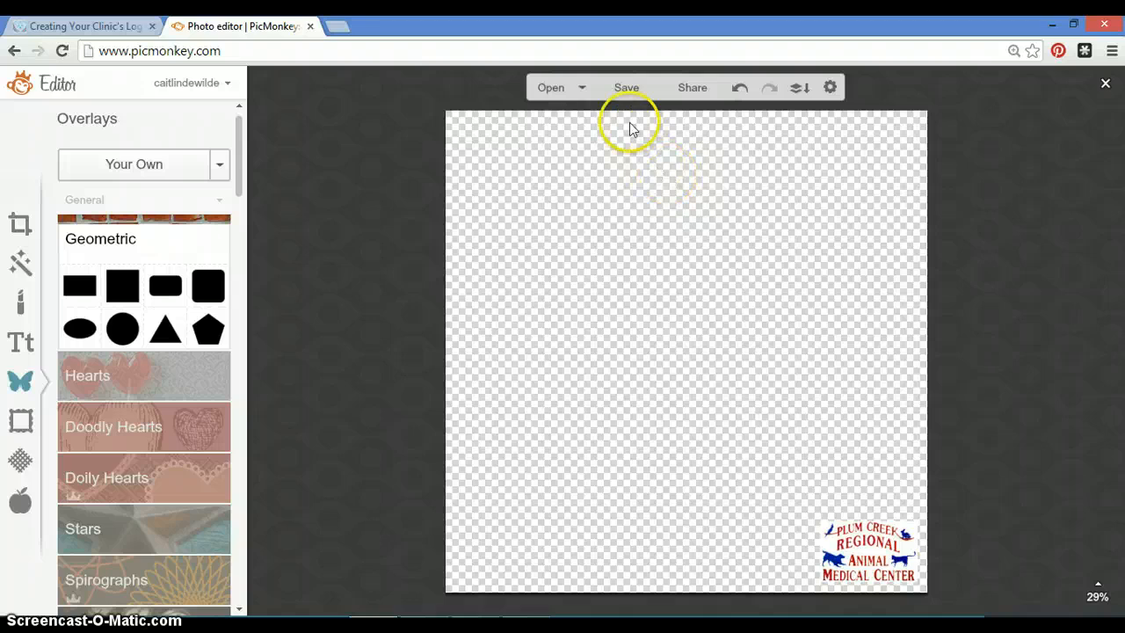
Open the save options and name the file Plum Creek Overlay.
click(636, 92)
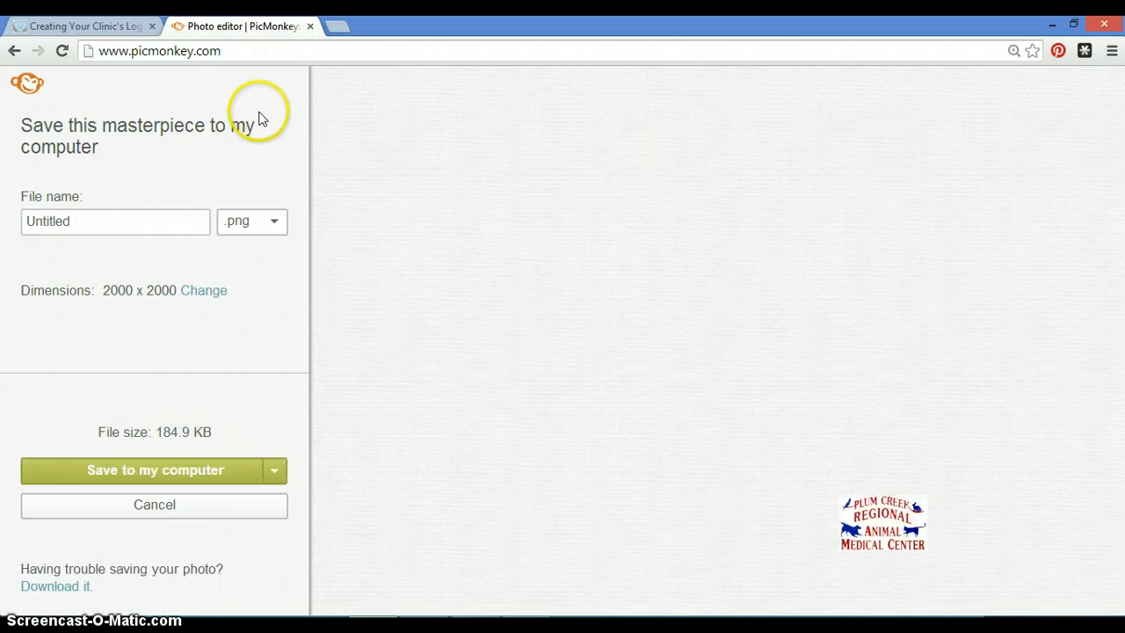
click(159, 232)
click(160, 232)
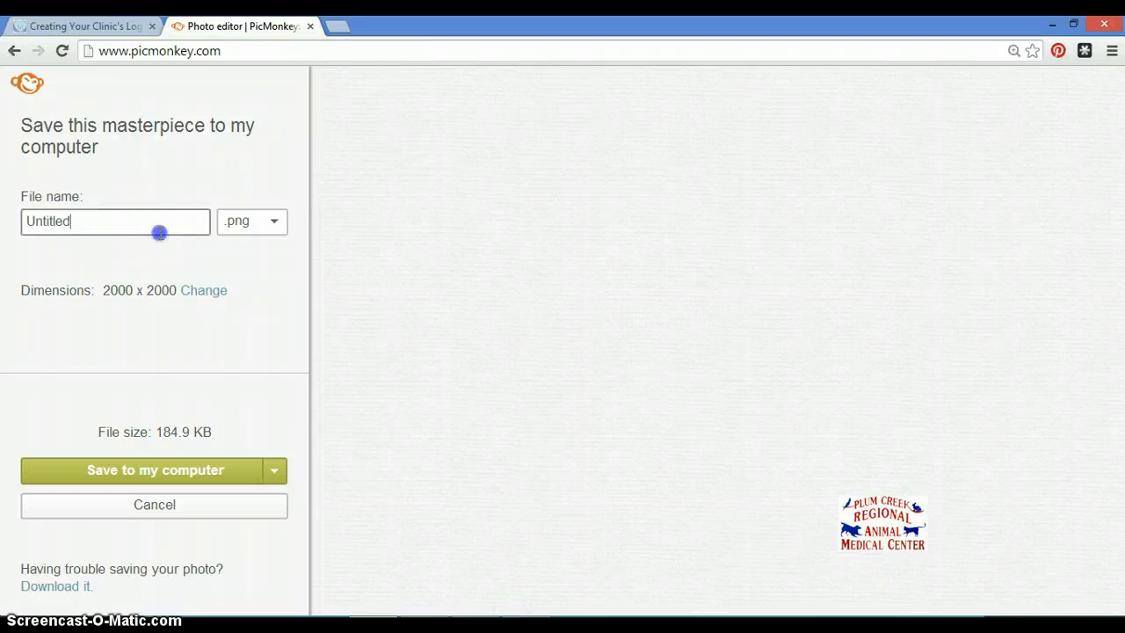
text(a)
key(ctrl+a)
text(Plum)
text(Creek )
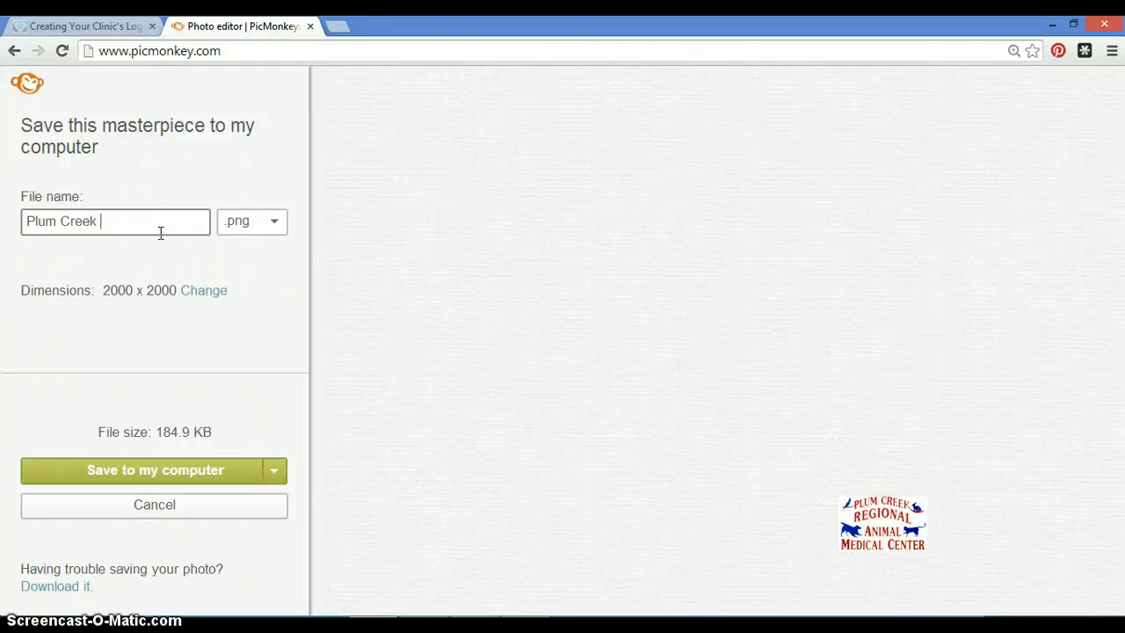
text(Overlay)
Save the overlay to the Overlay Tutorial folder as a .png file named Plum Creek Overlay.
click(196, 226)
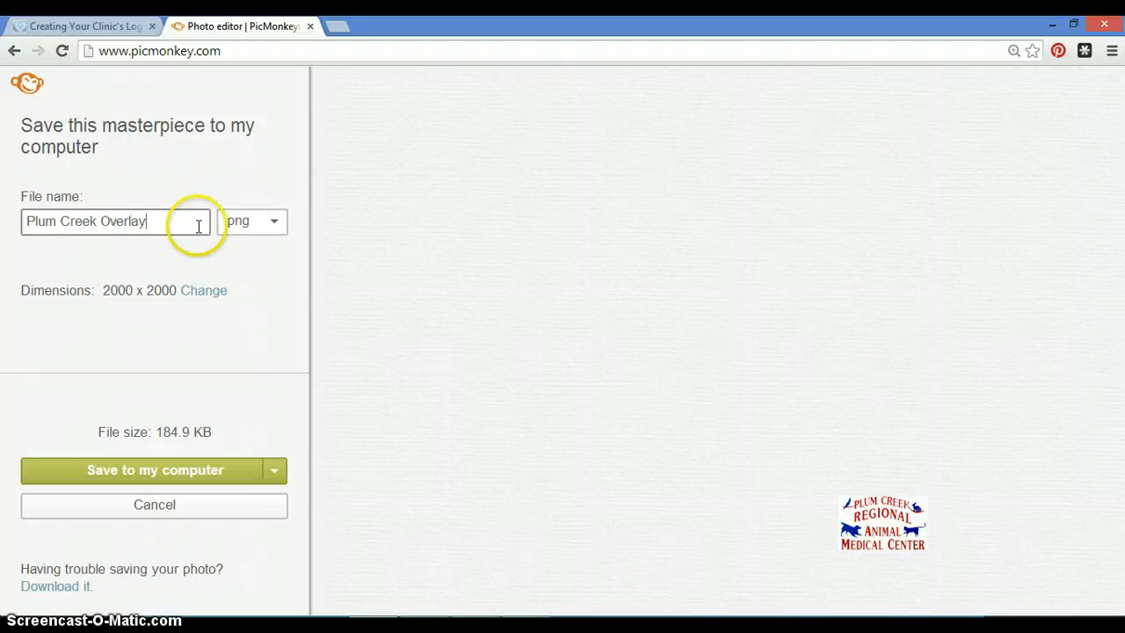
click(279, 227)
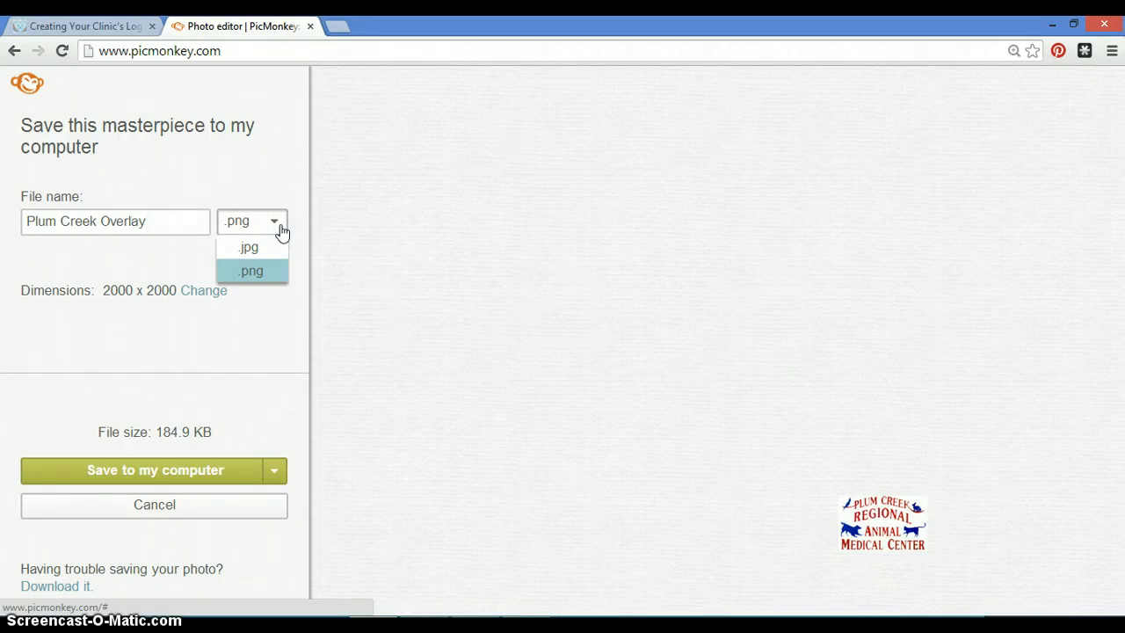
click(281, 230)
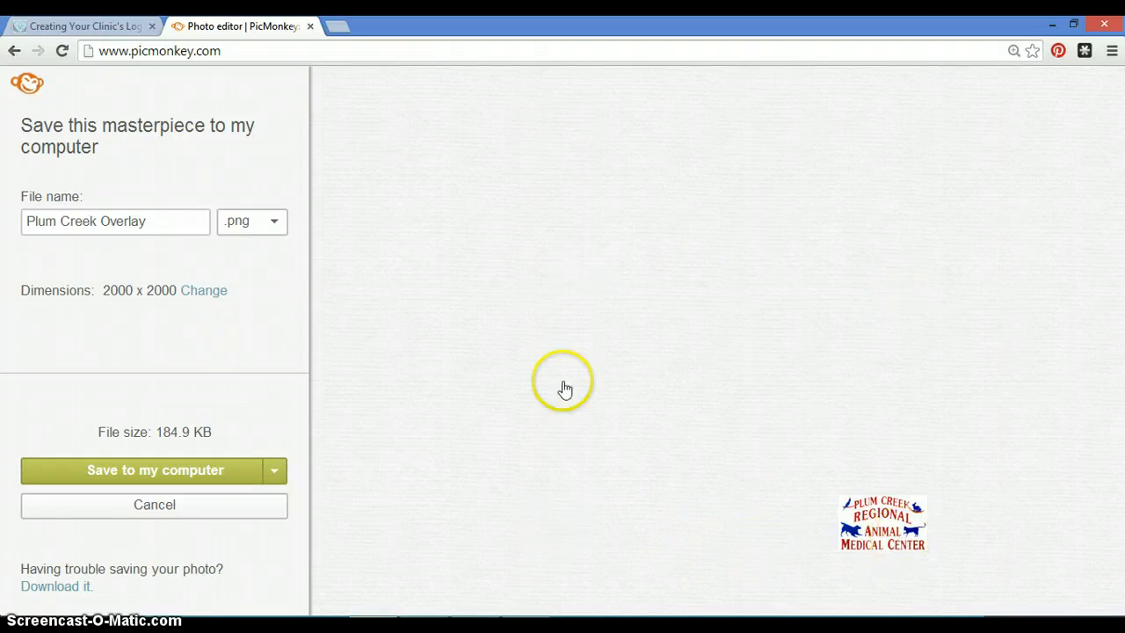
click(233, 472)
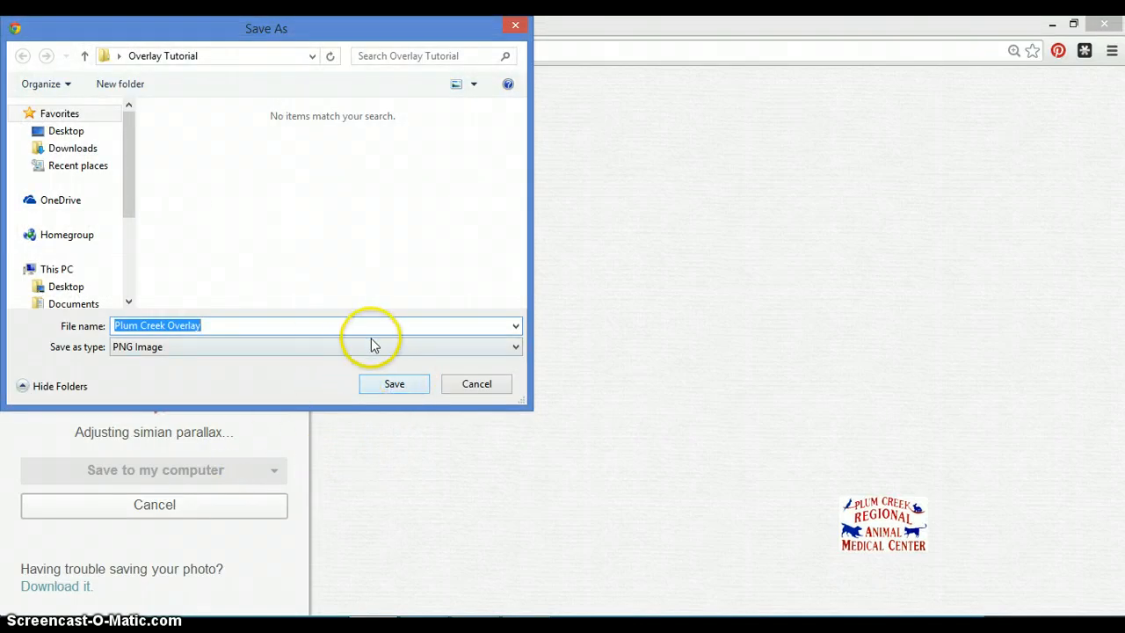
click(393, 390)
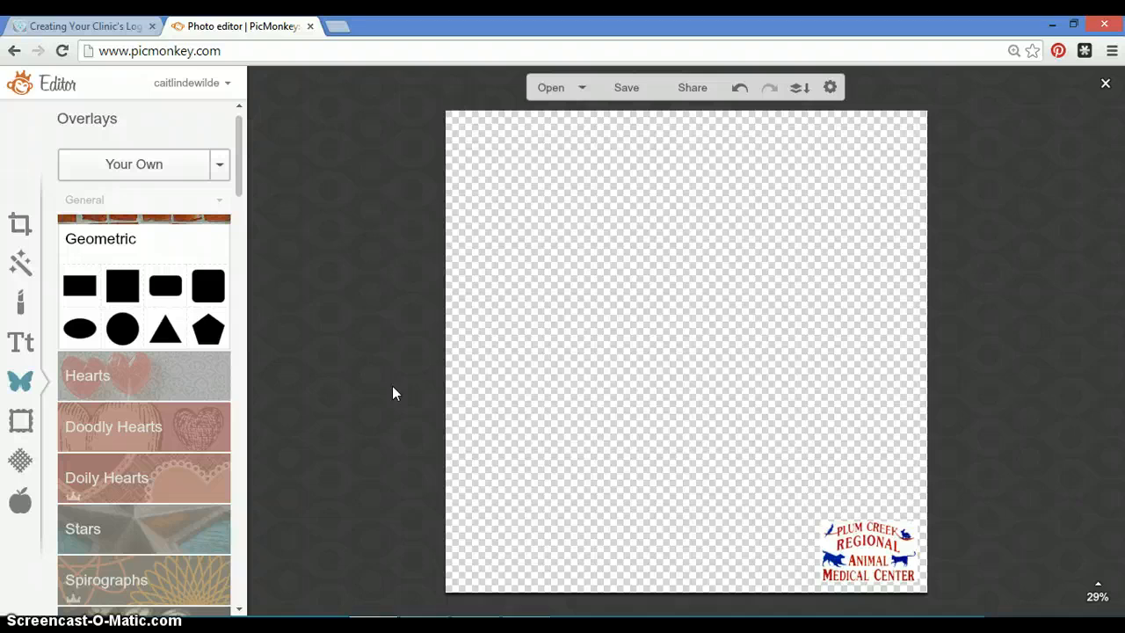
Close the editor and open the Laser cat photo from the computer for editing.
click(1105, 85)
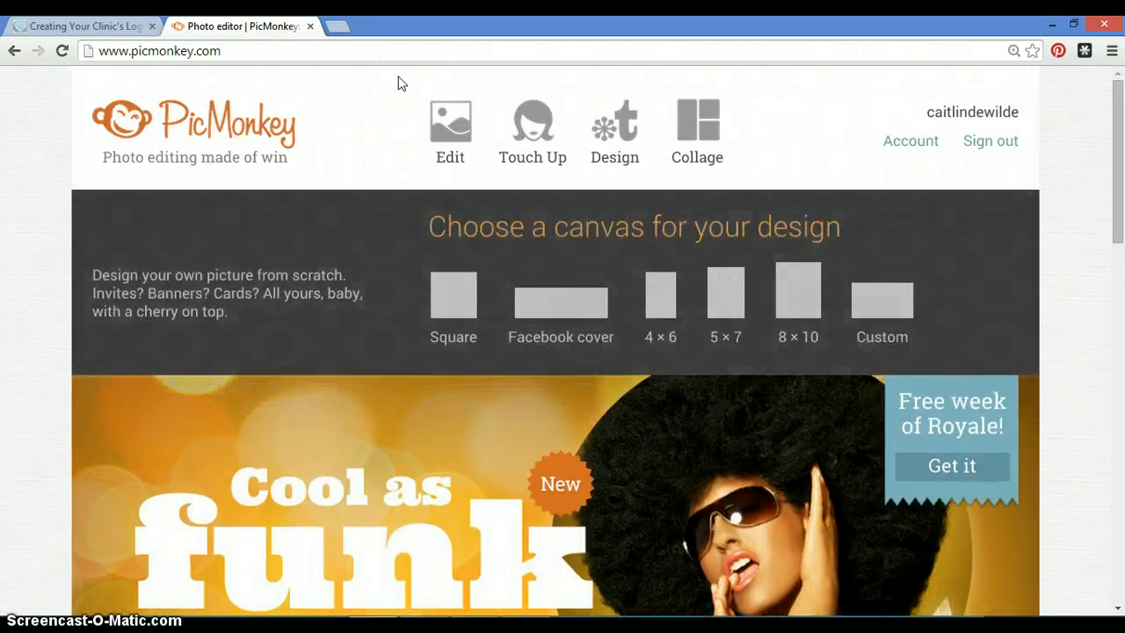
click(440, 121)
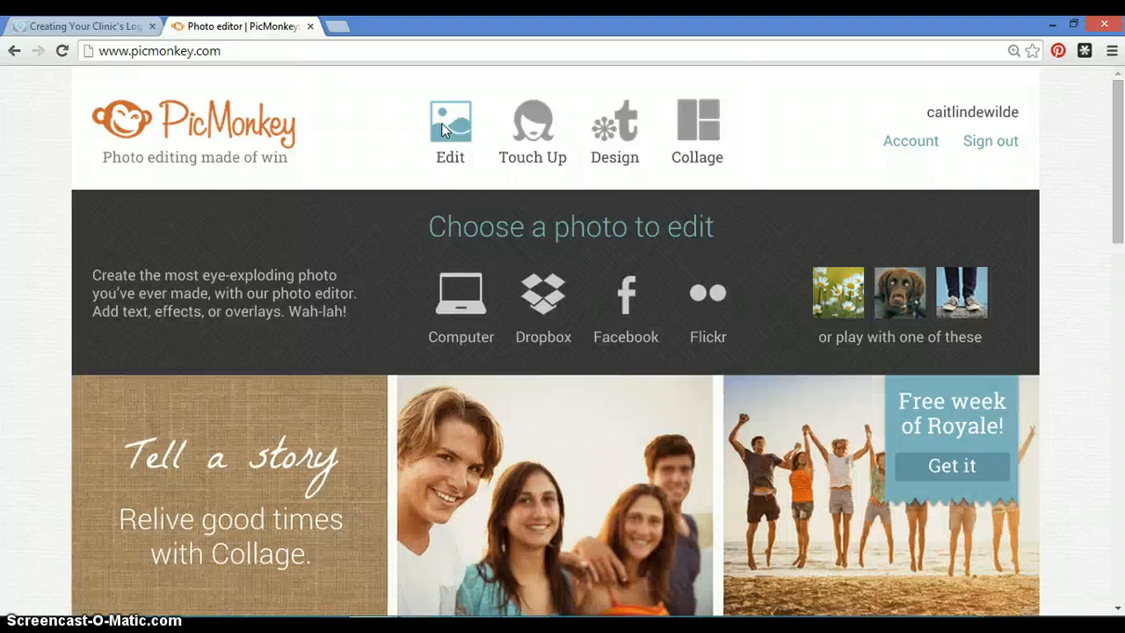
click(464, 327)
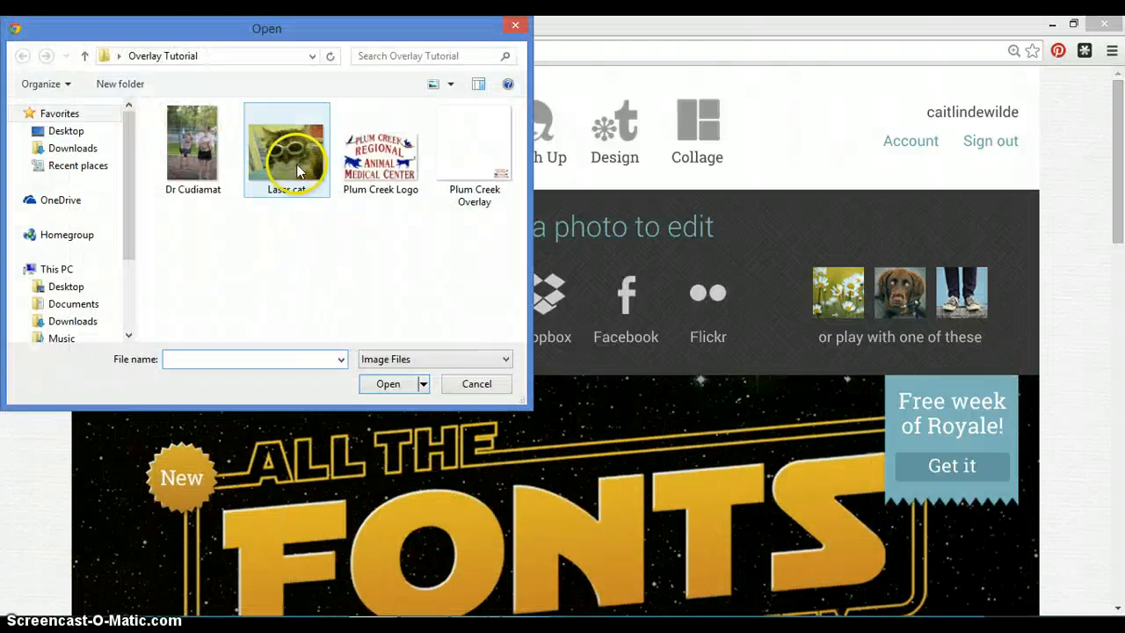
double_click(296, 163)
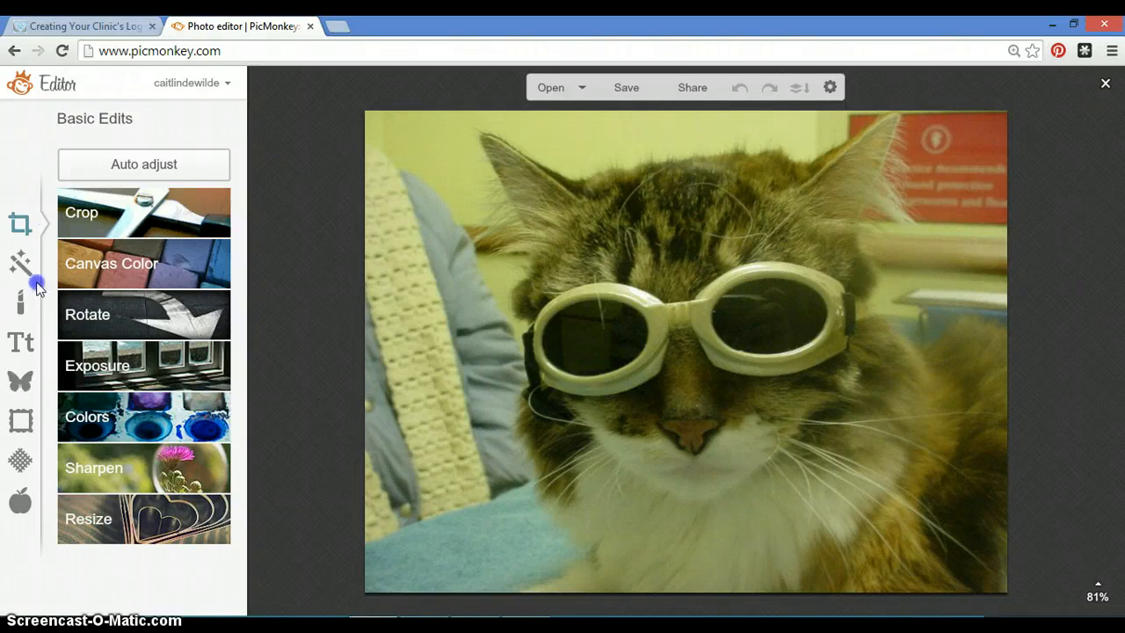
Crop the photo to a square about 720 x 720 framing the cat's face.
click(90, 220)
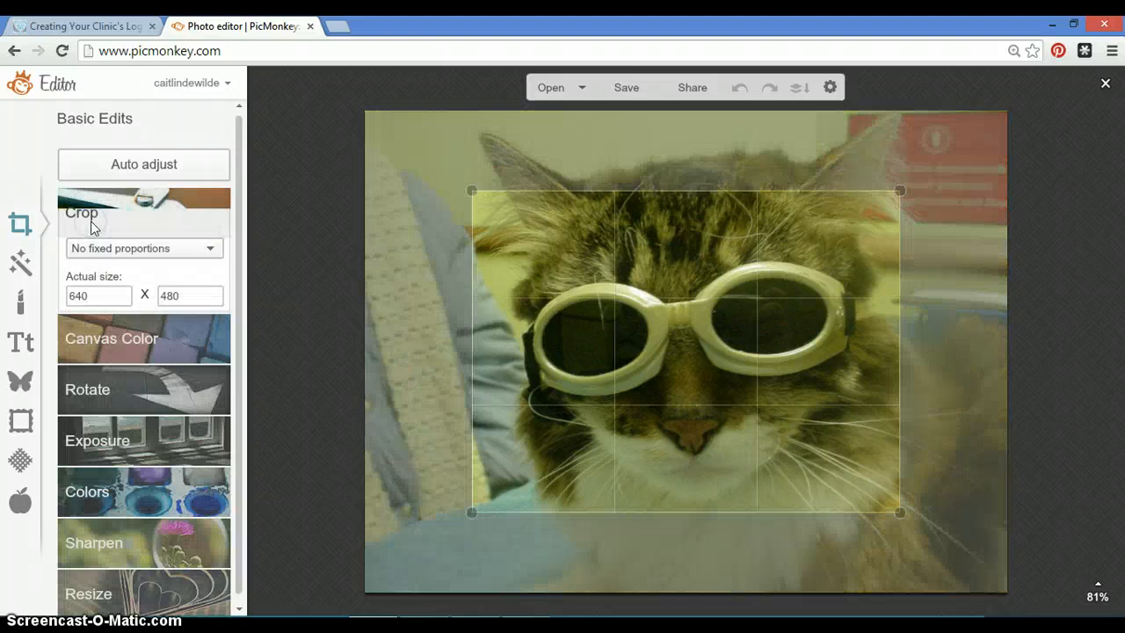
click(215, 250)
mouse_move(277, 284)
mouse_down()
mouse_move(282, 335)
mouse_move(282, 278)
mouse_up()
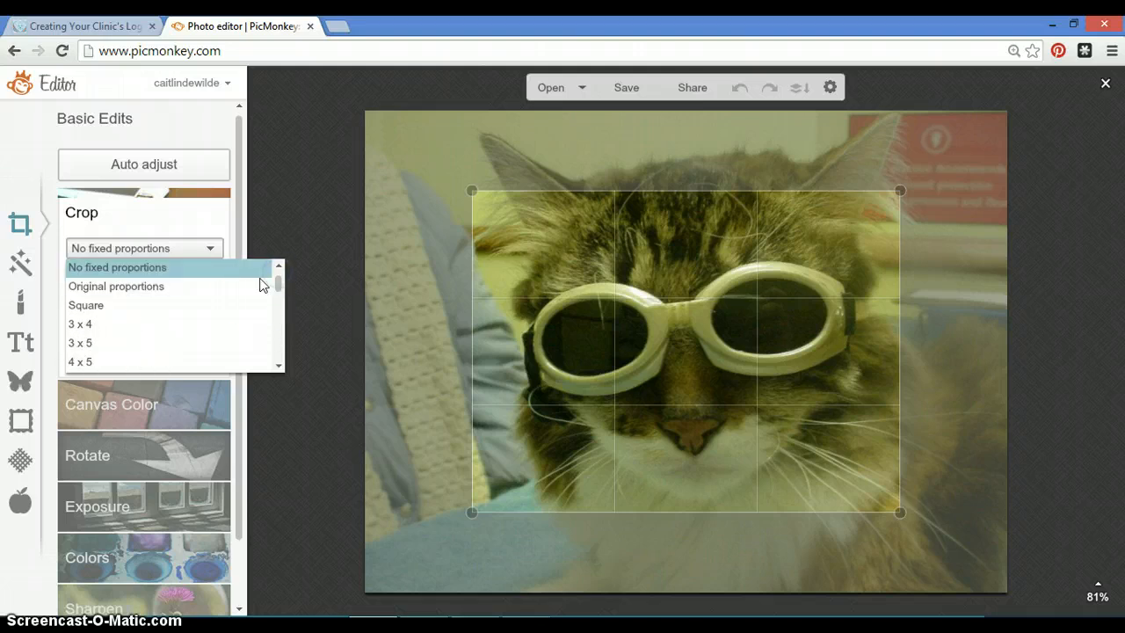
click(251, 305)
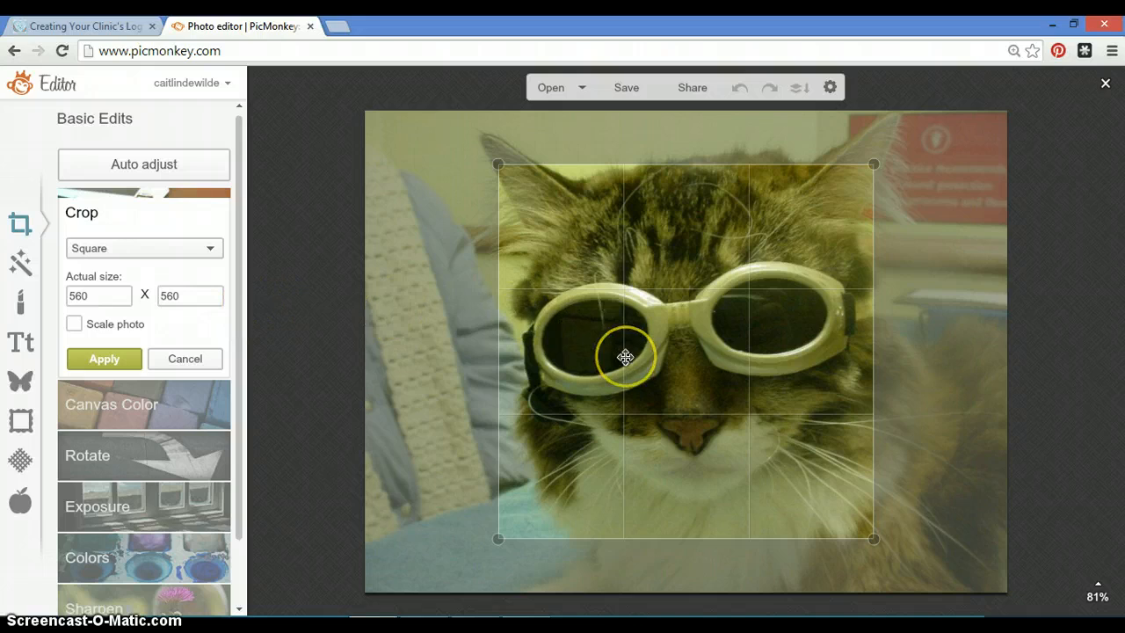
drag(625, 357, 595, 294)
drag(844, 482, 1022, 603)
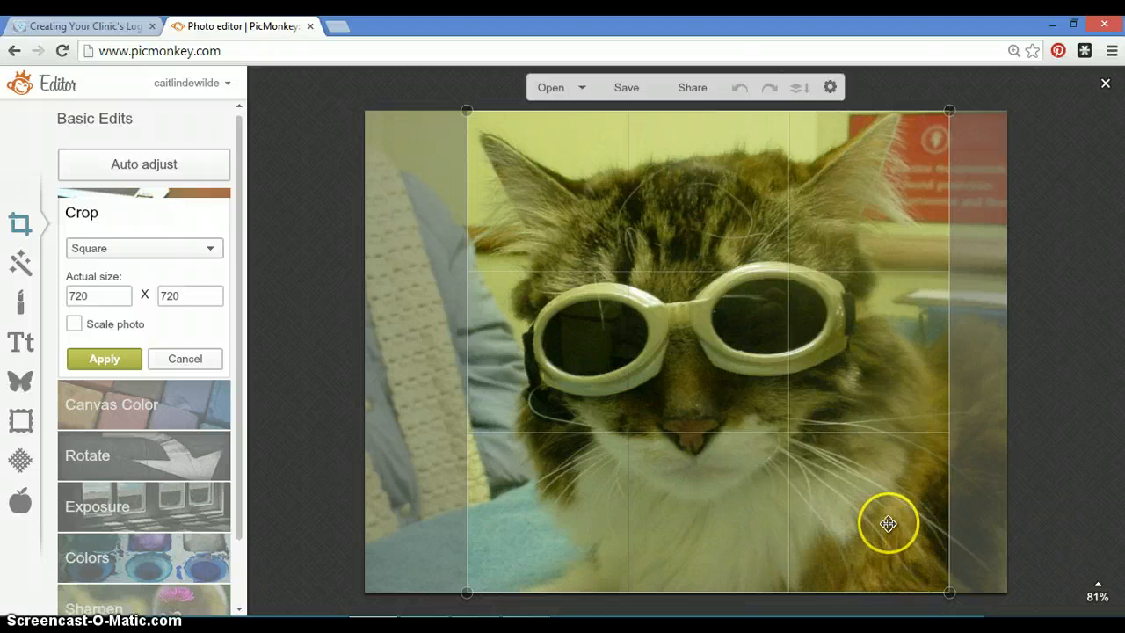
drag(793, 520, 806, 522)
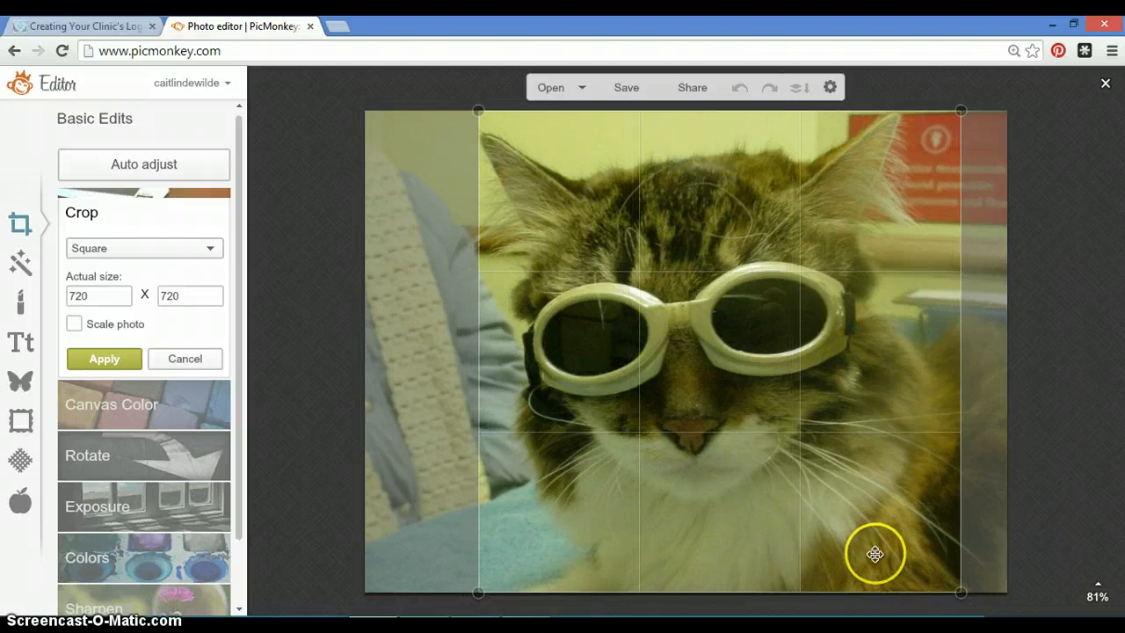
drag(875, 554, 879, 552)
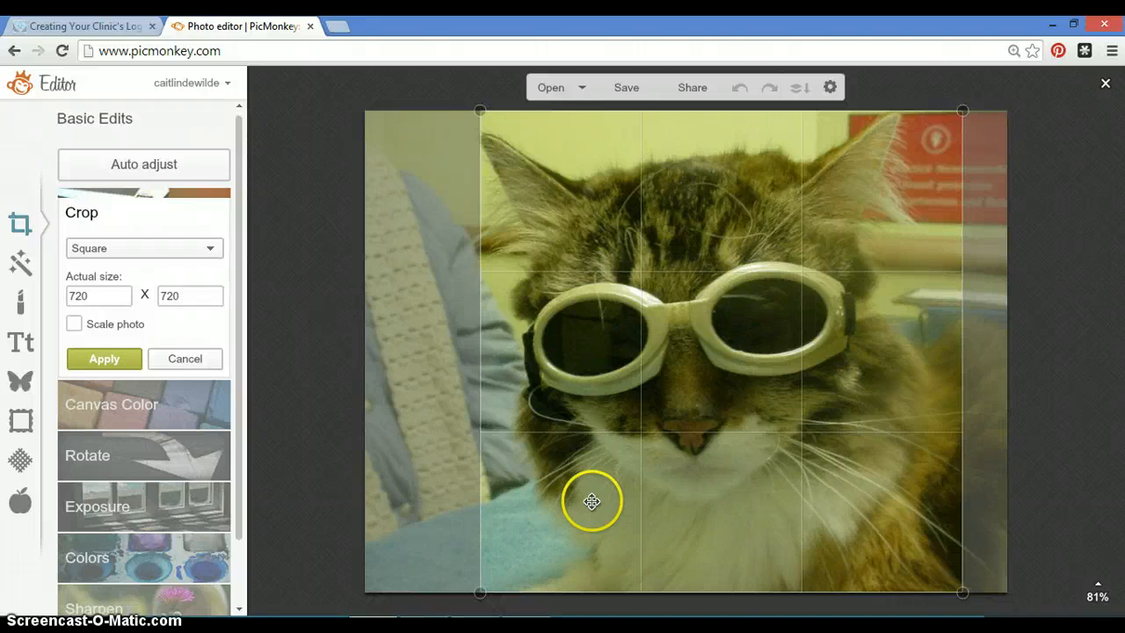
drag(673, 427, 673, 430)
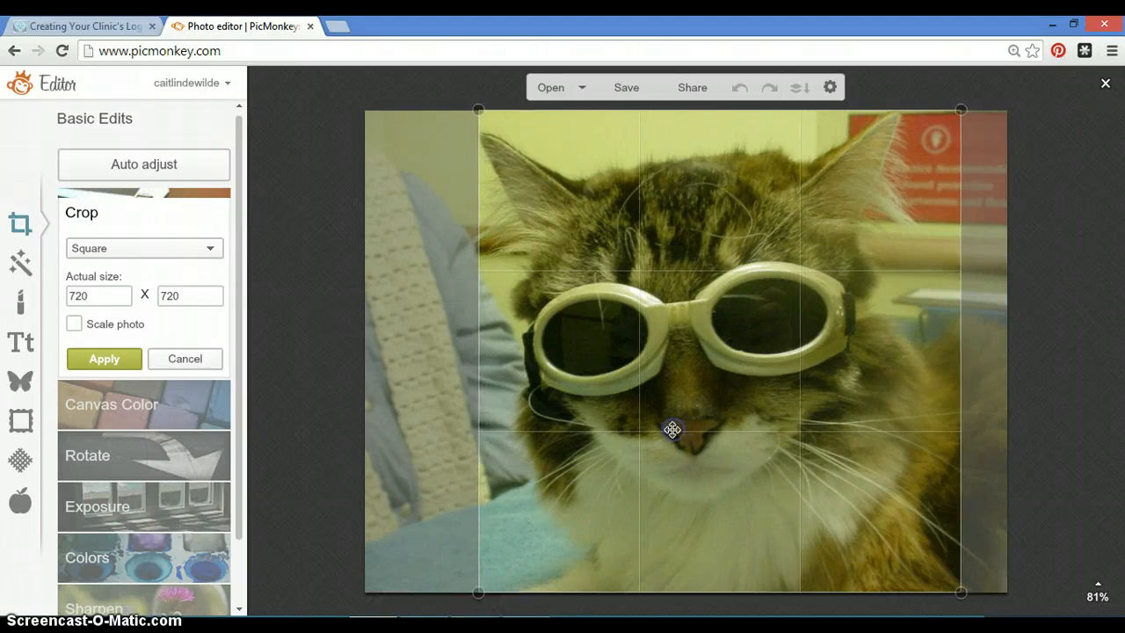
click(103, 358)
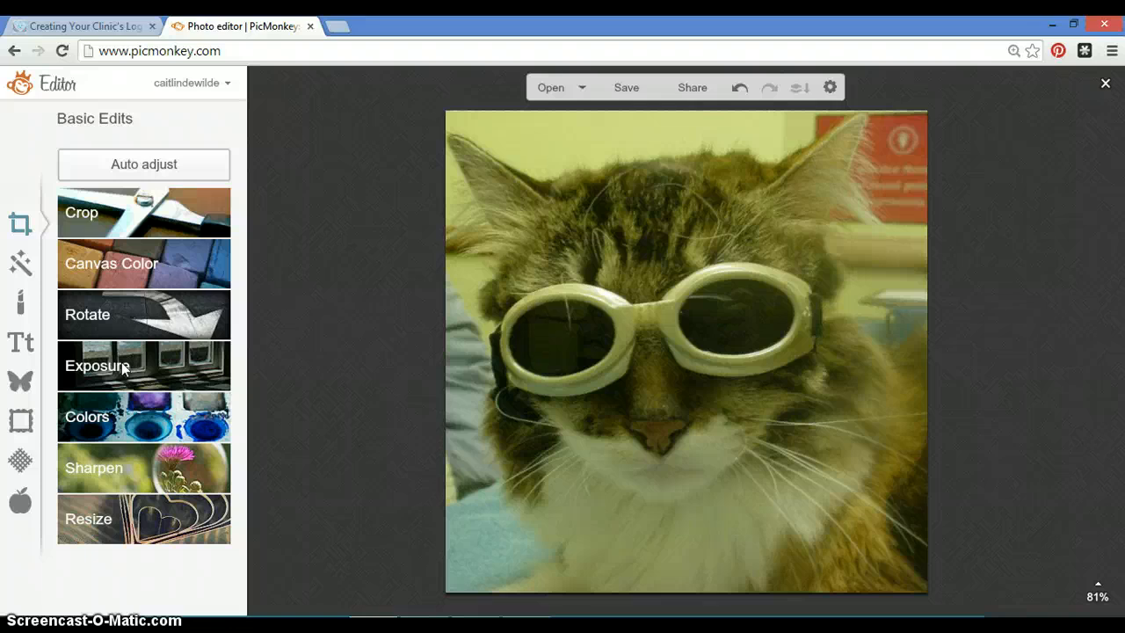
click(21, 279)
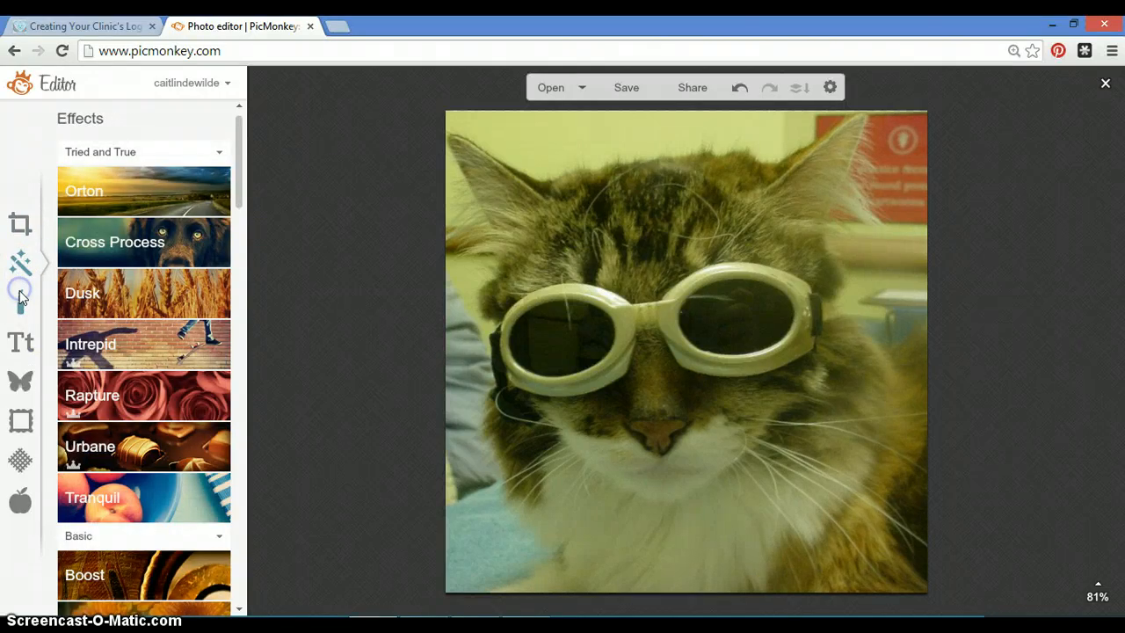
click(21, 299)
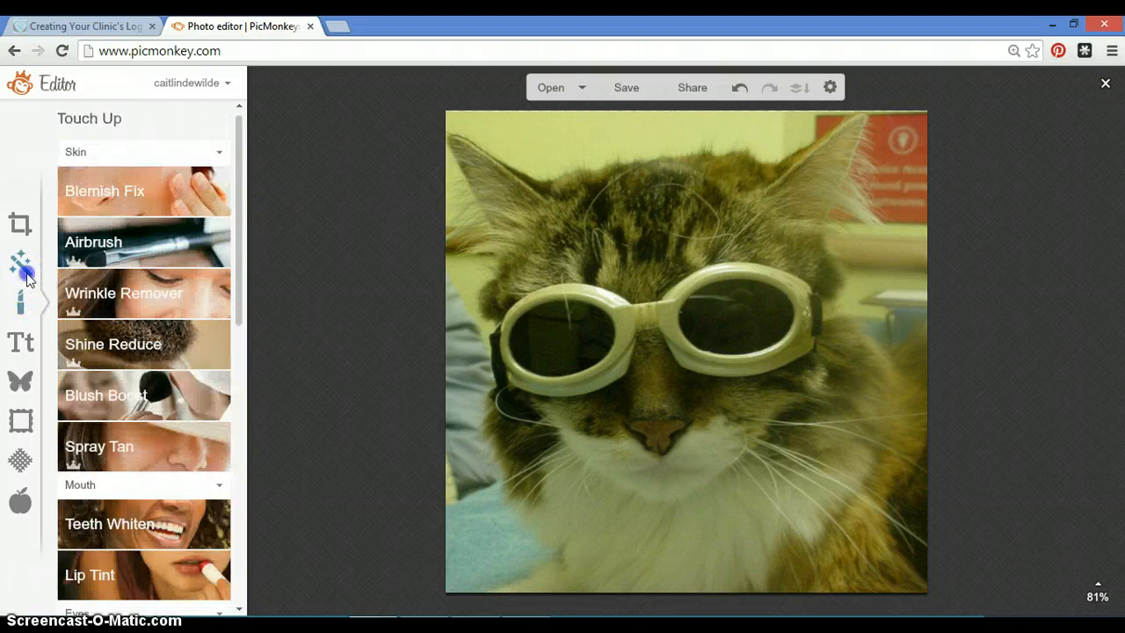
click(26, 274)
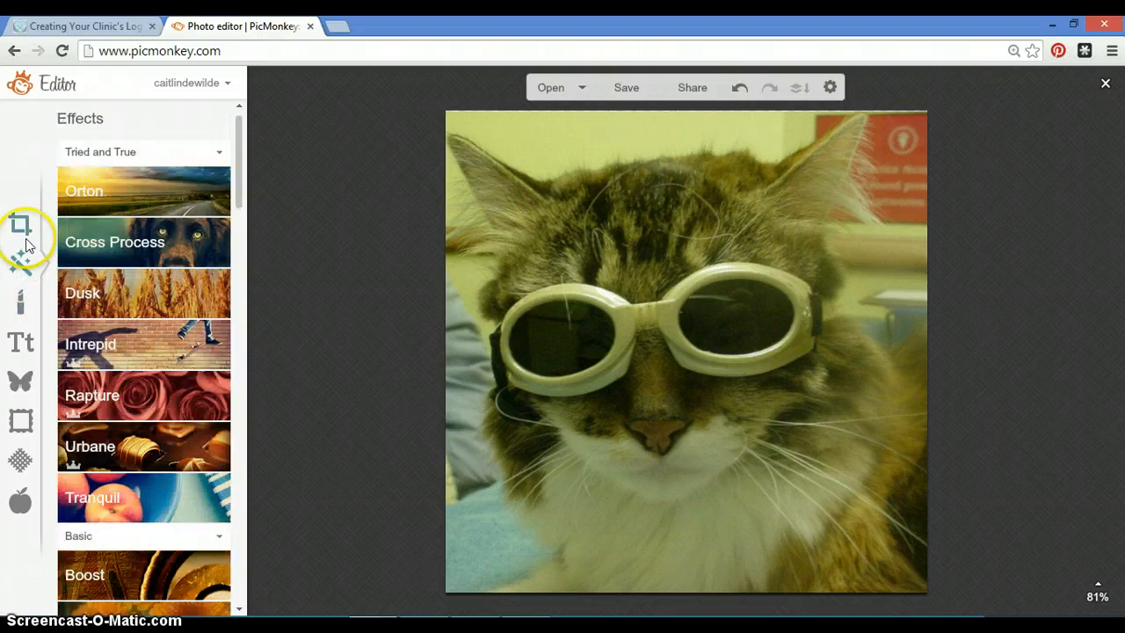
Add the Plum Creek Overlay file as your own overlay, stretch it to cover the whole photo, and deselect it.
click(24, 379)
click(120, 306)
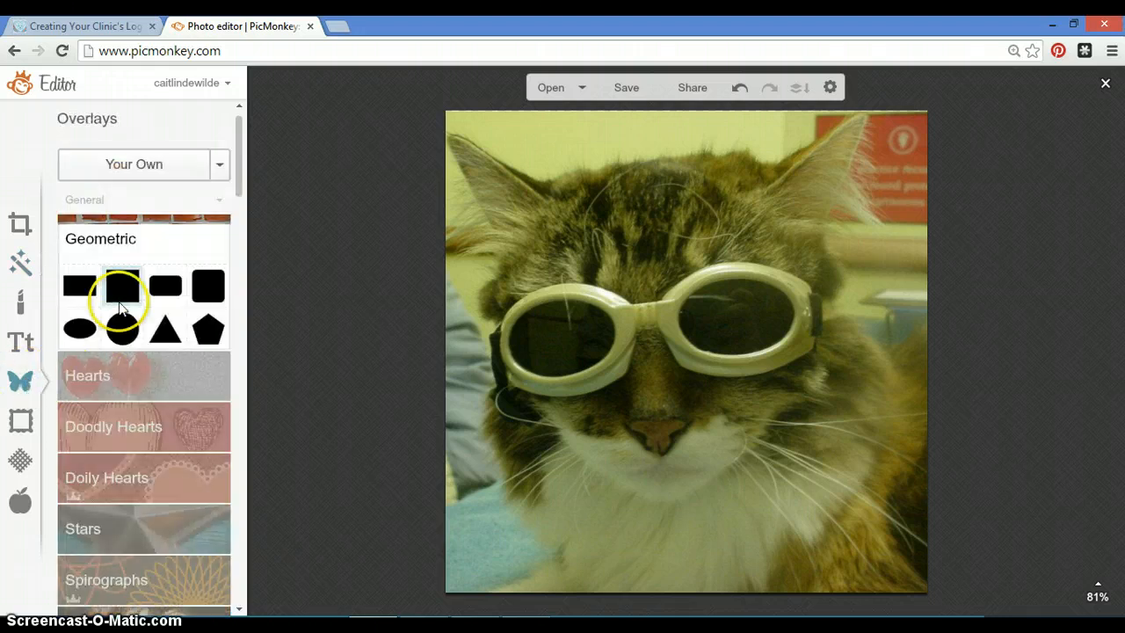
click(166, 176)
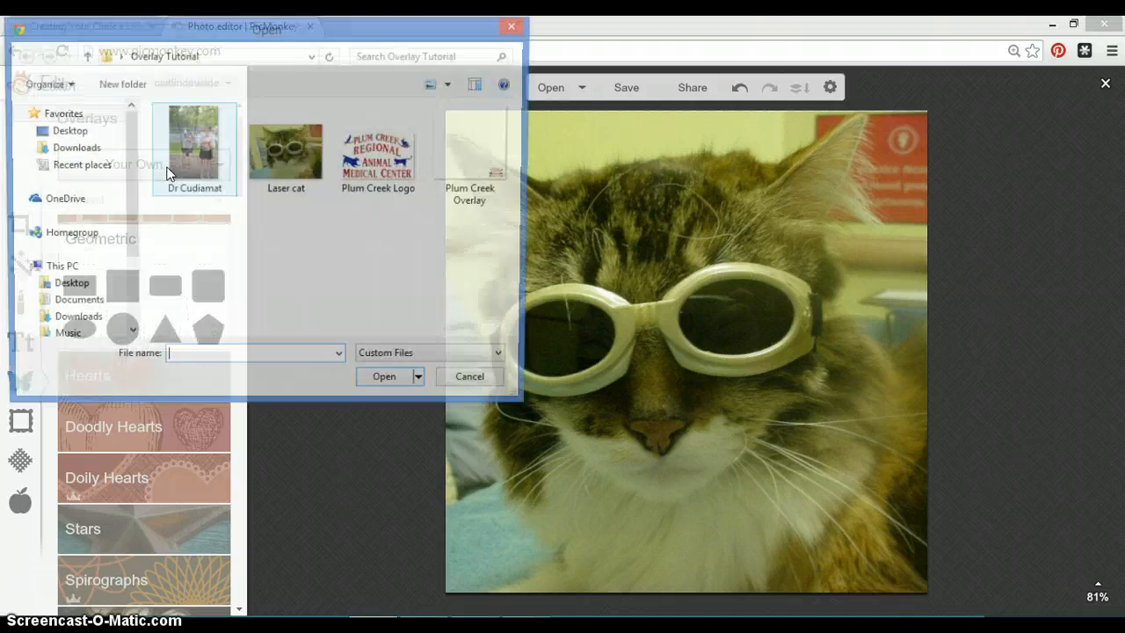
click(496, 166)
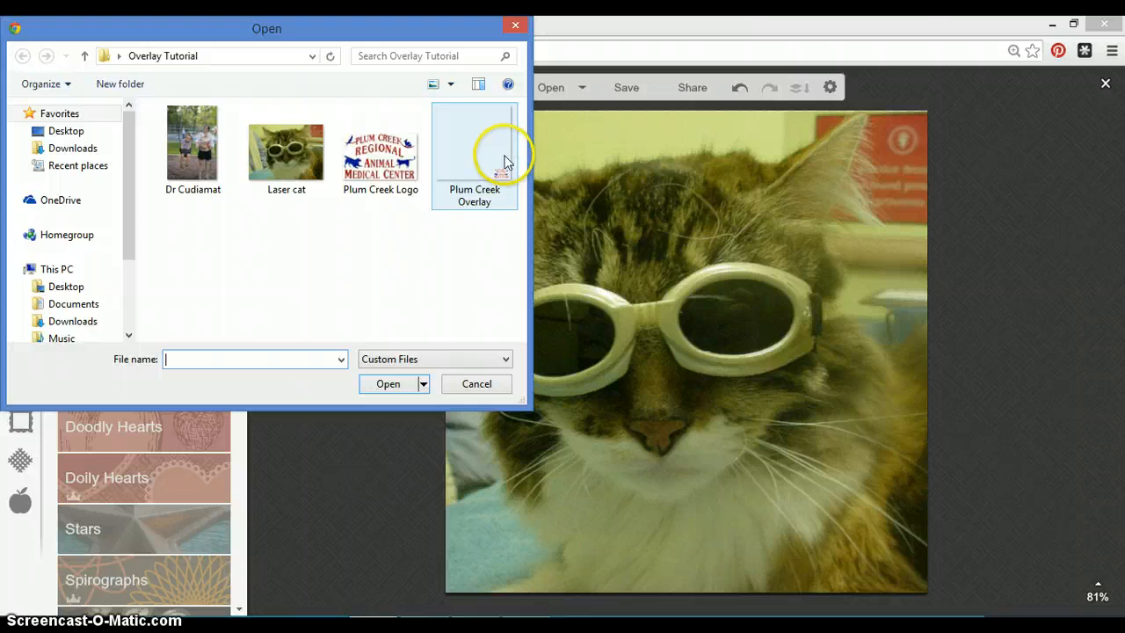
click(503, 158)
click(395, 392)
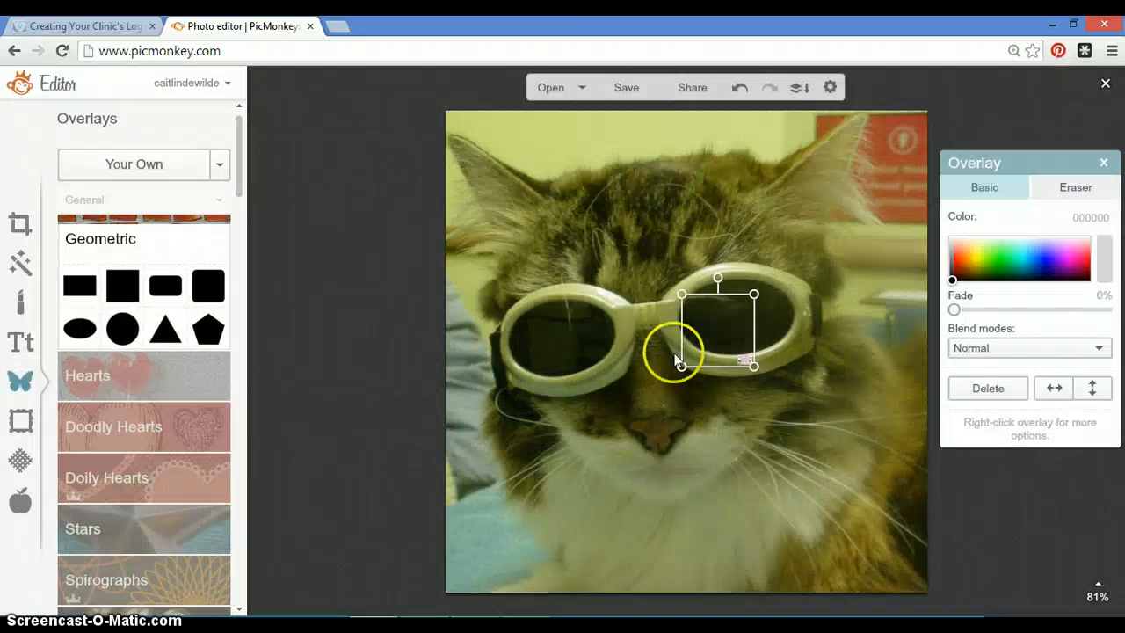
drag(706, 339, 946, 591)
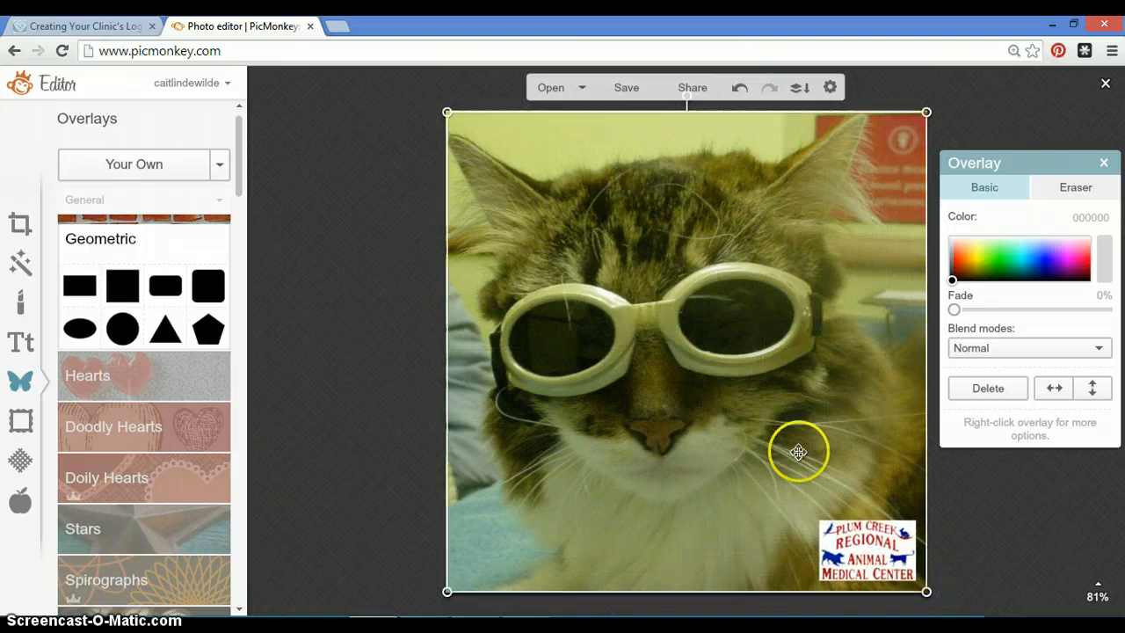
click(949, 500)
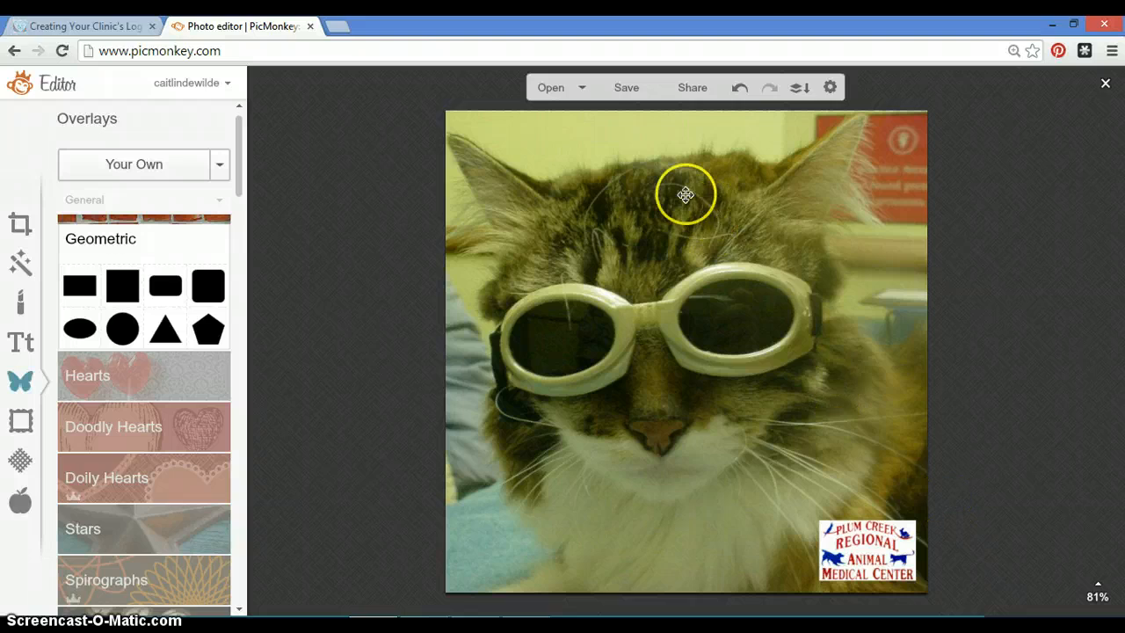
Save the photo as a .png file named Laser cat with logo in the Overlay Tutorial folder.
click(626, 87)
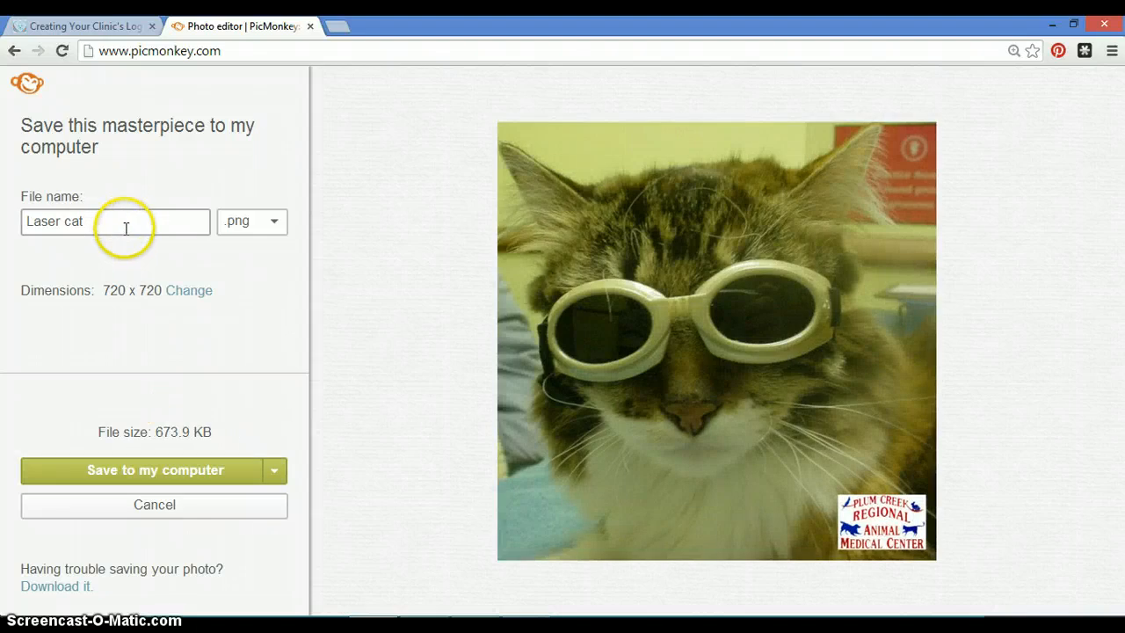
click(124, 226)
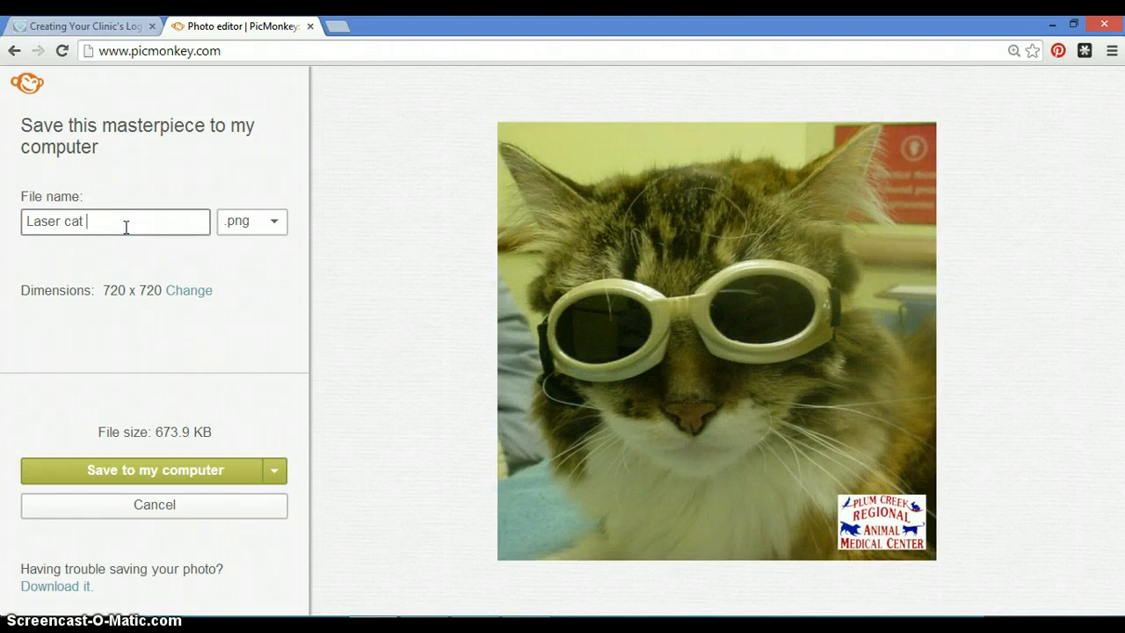
text(with logo)
click(163, 480)
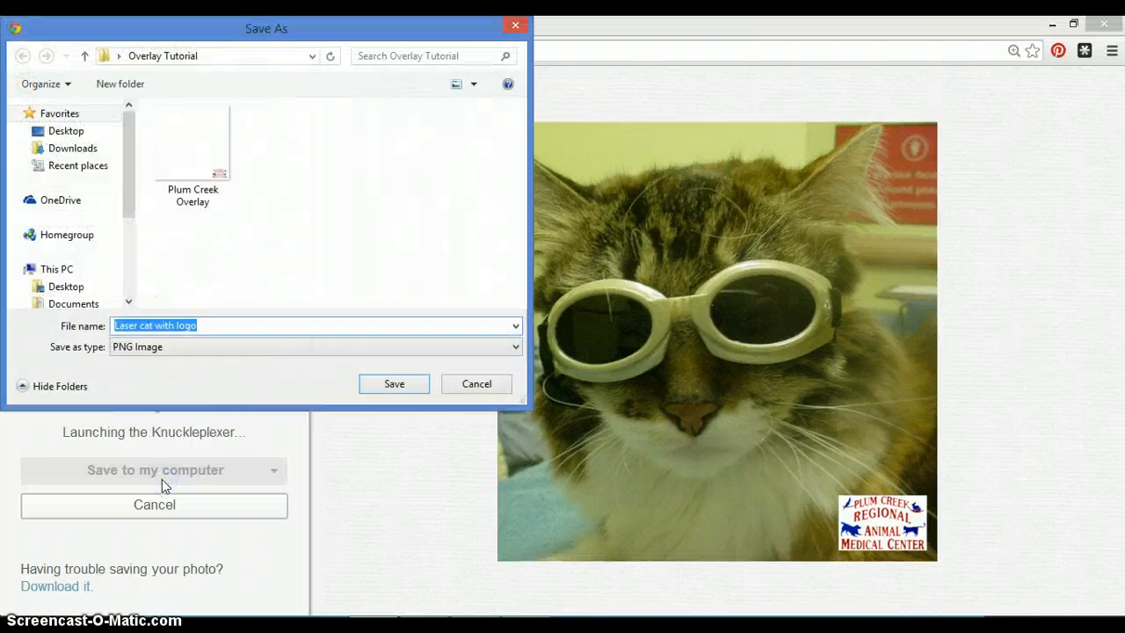
click(420, 384)
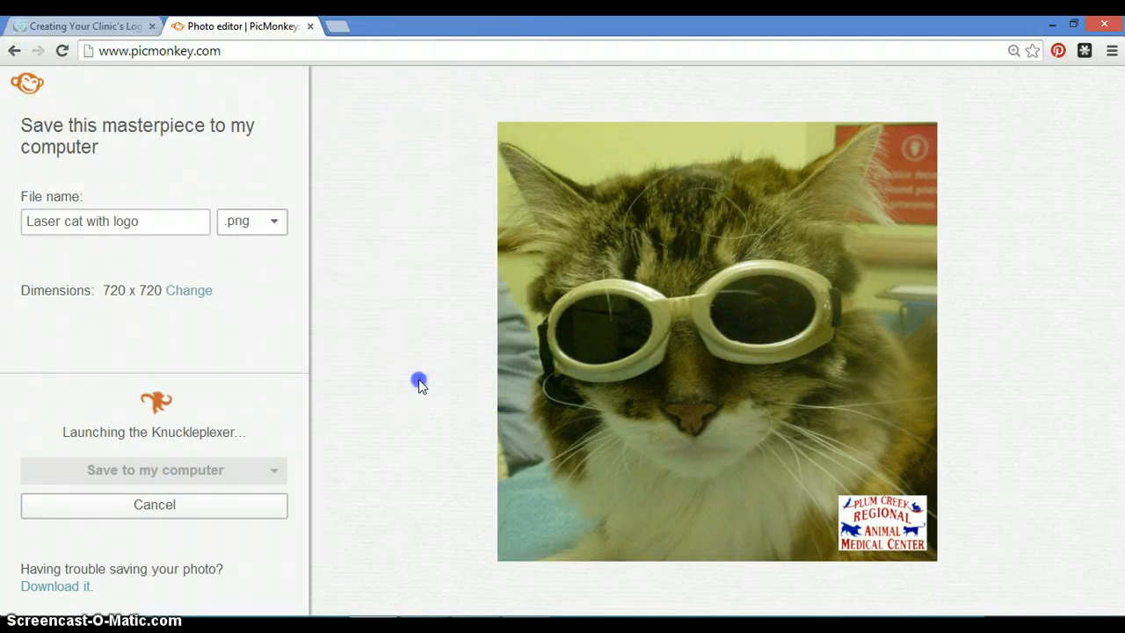